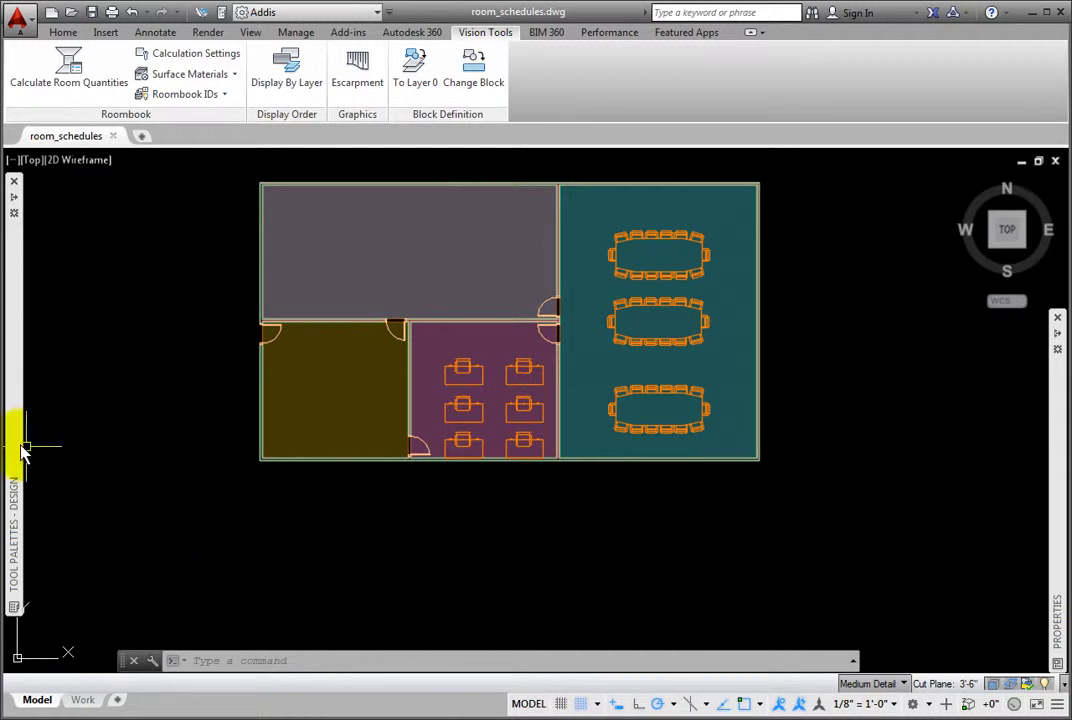
- Expand the Tool Palettes strip to reveal the Roombook schedule tables, including All Room Quantities
mouse_move(12, 442)
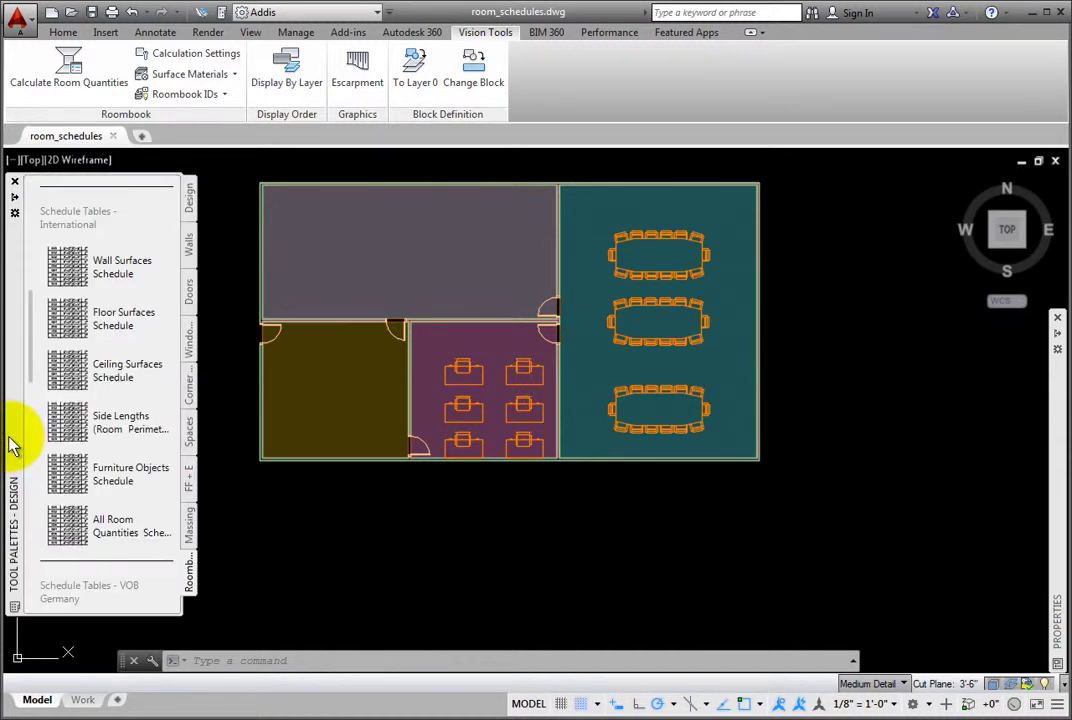
- Insert an All Room Quantities schedule selecting all objects, with its upper-left corner below the plan
click(102, 528)
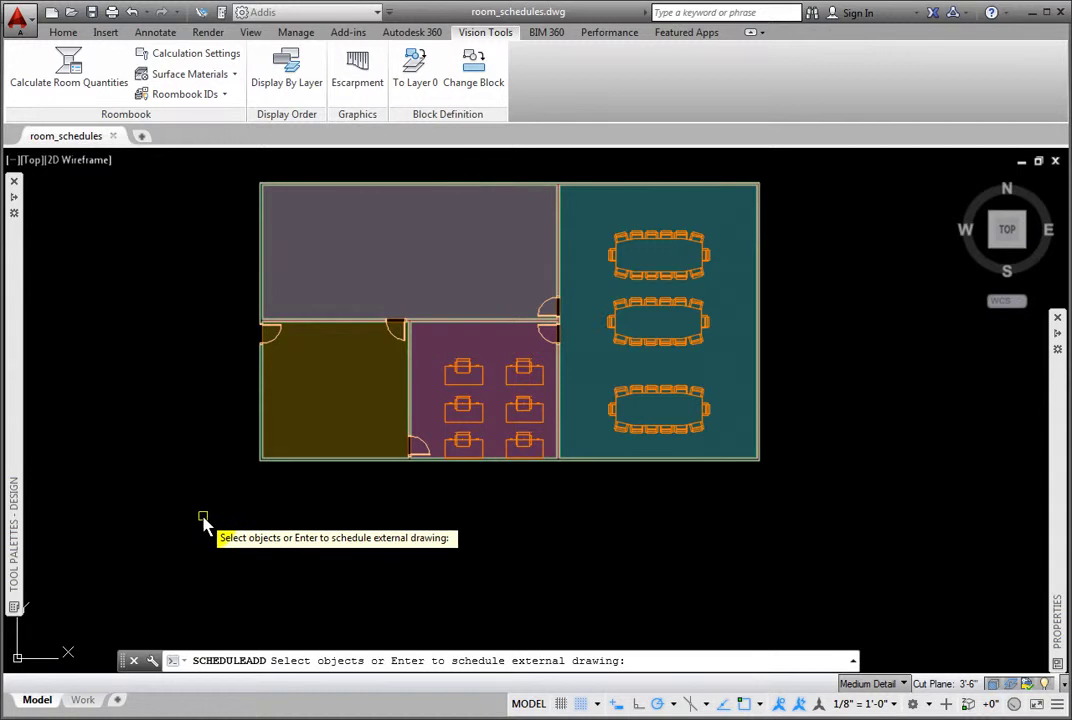
text(all)
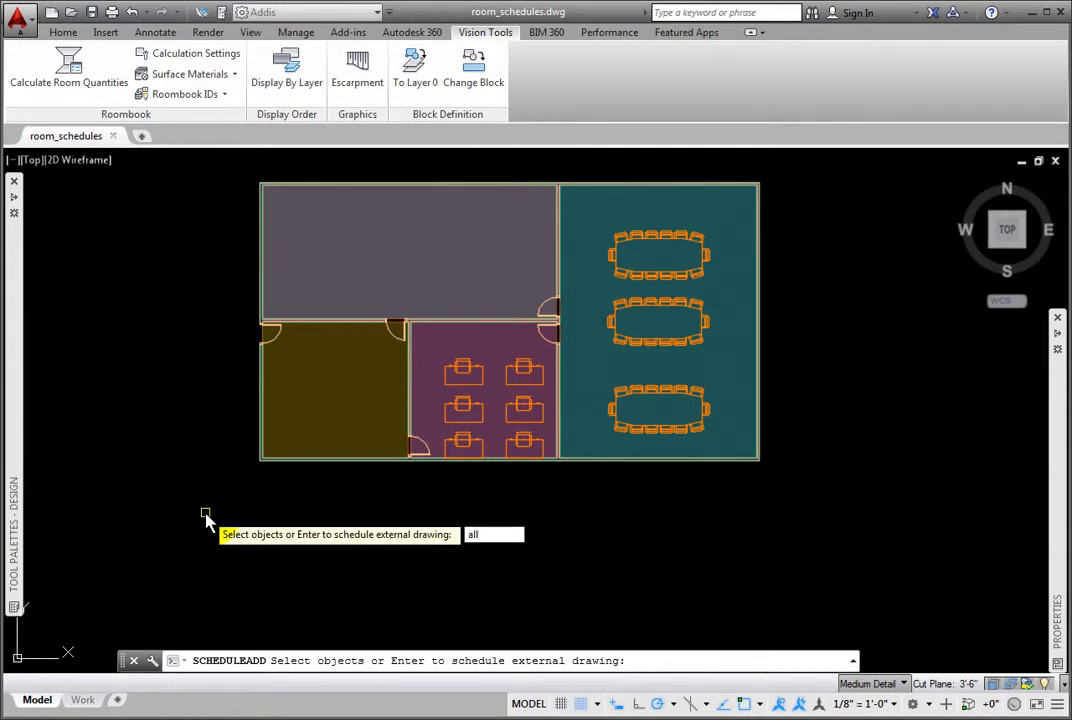
key(Return)
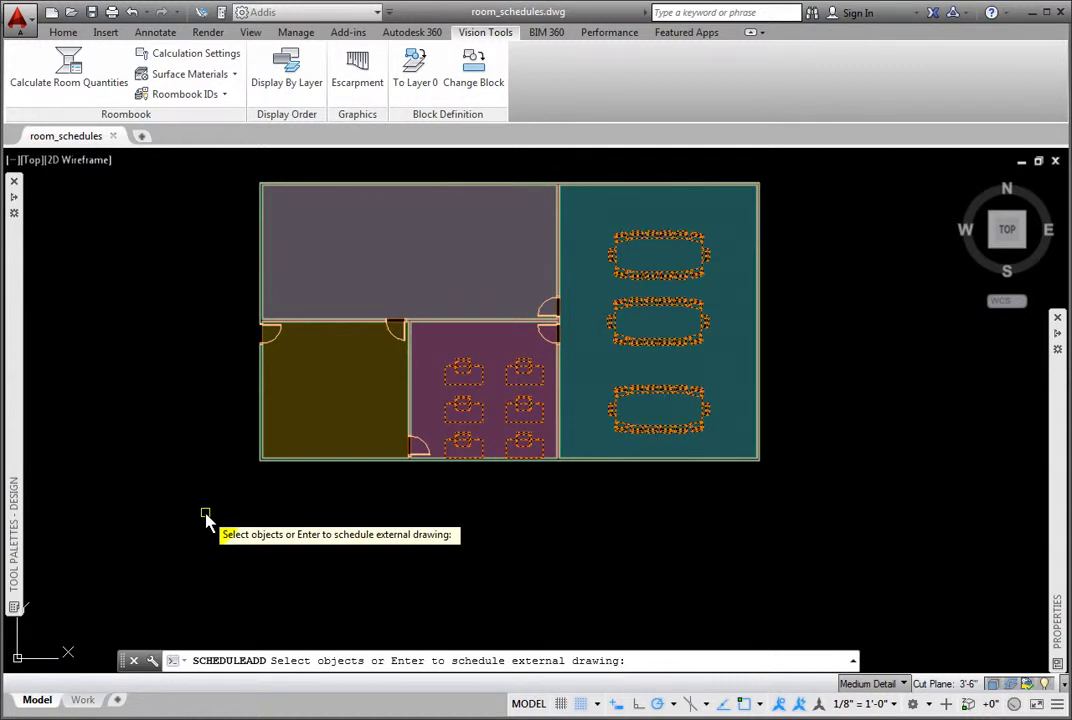
key(Return)
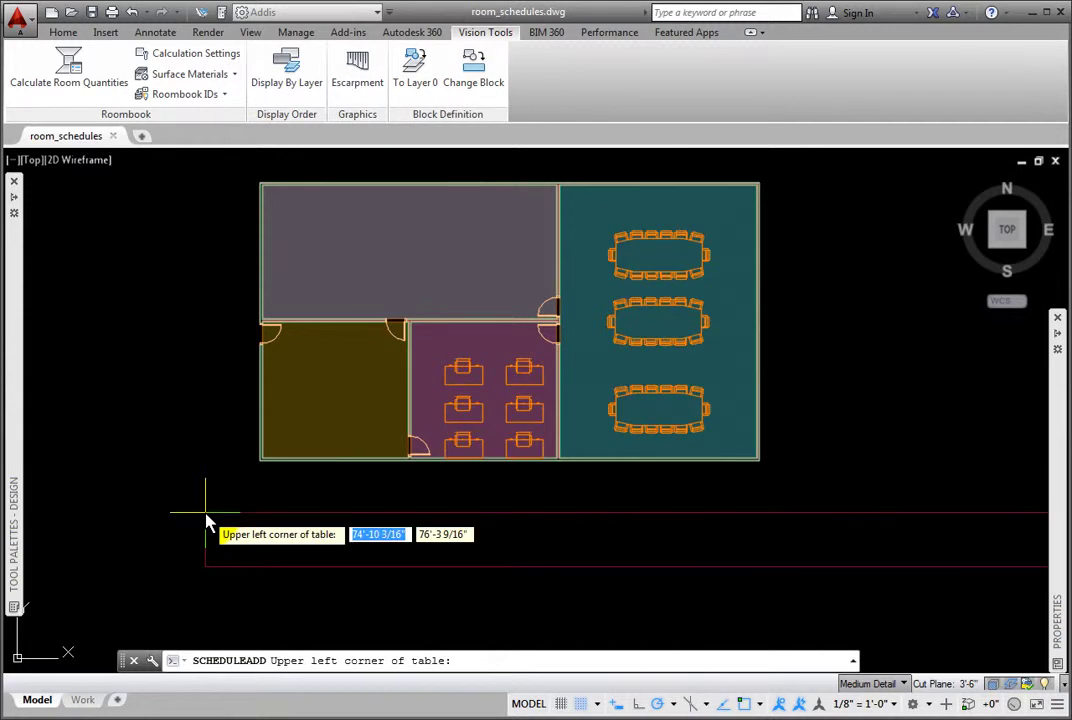
click(86, 513)
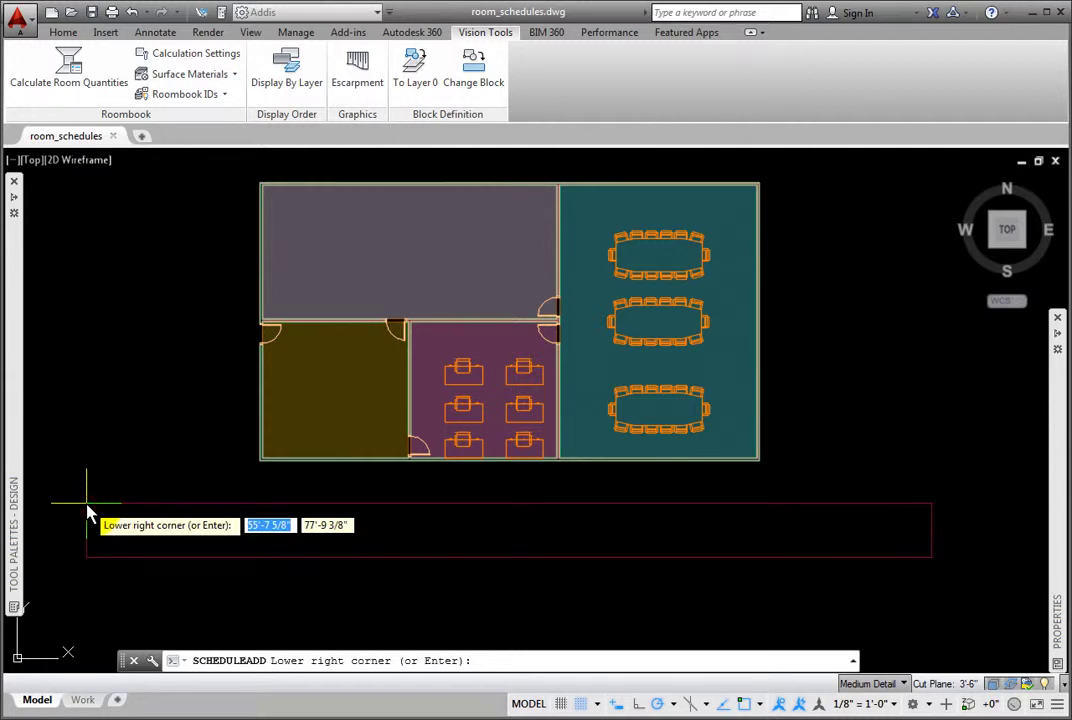
key(Return)
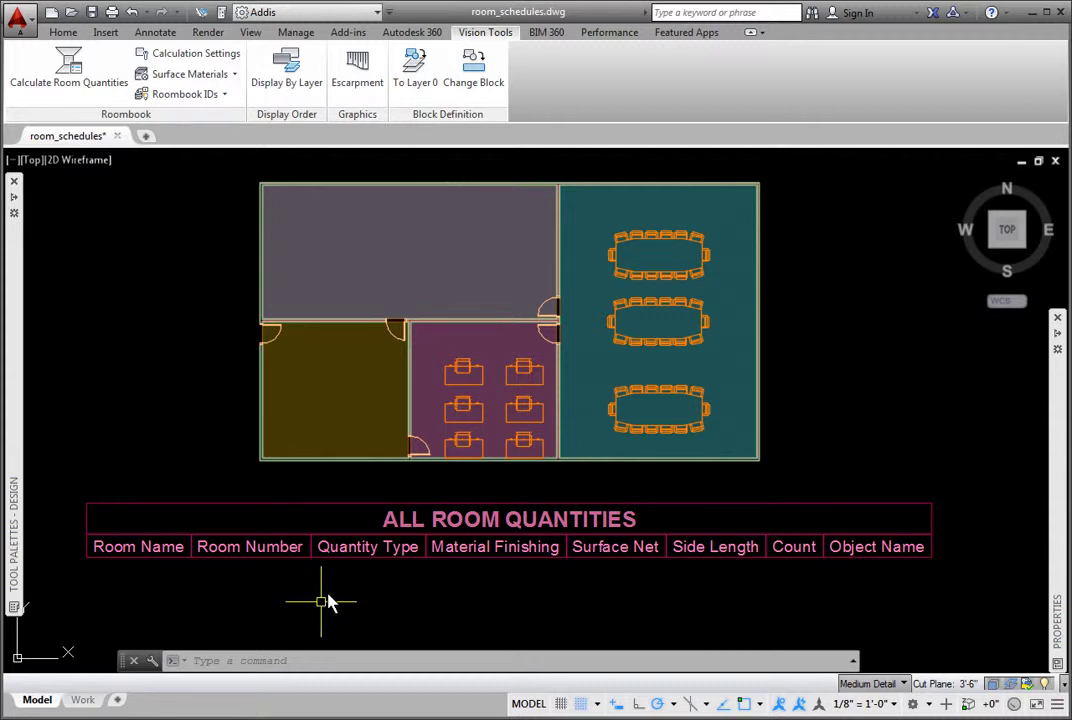
- Select the empty ALL ROOM QUANTITIES table to bring up its Schedule Table editing tools
click(347, 558)
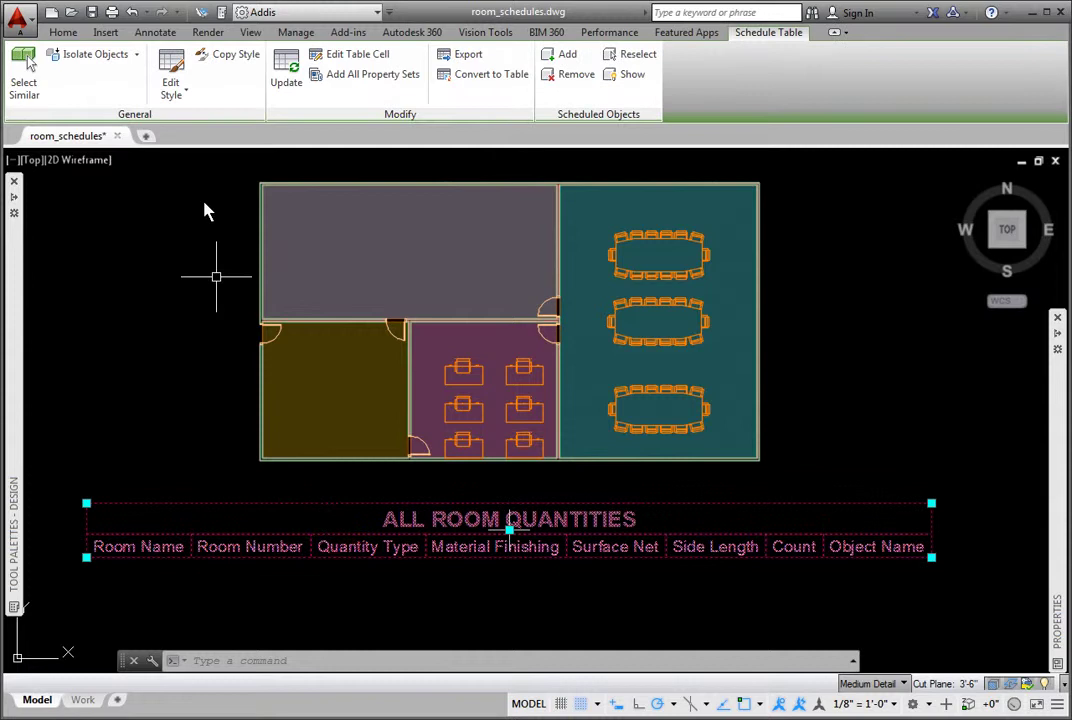
click(168, 80)
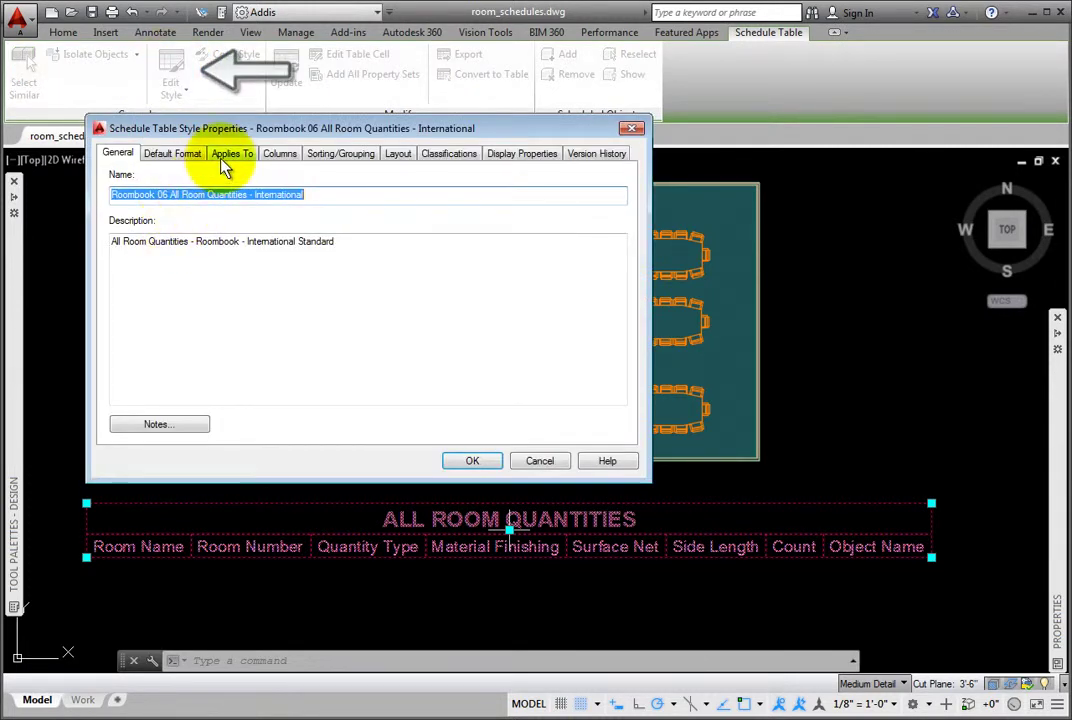
click(232, 155)
drag(337, 133, 521, 193)
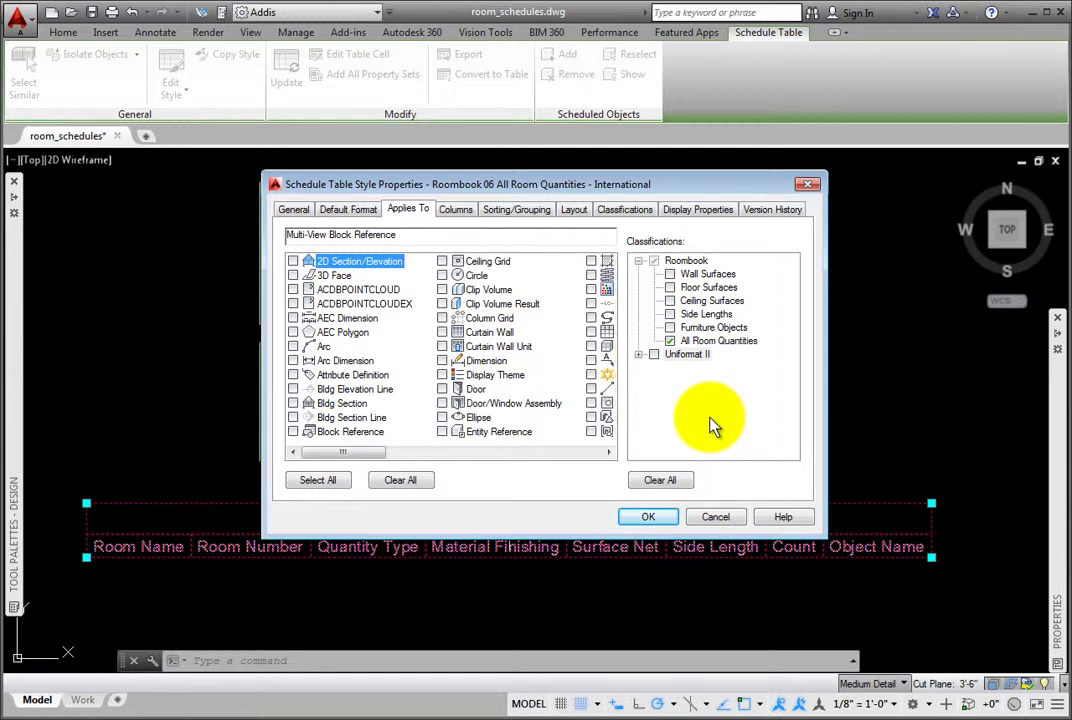
click(718, 516)
key(Escape)
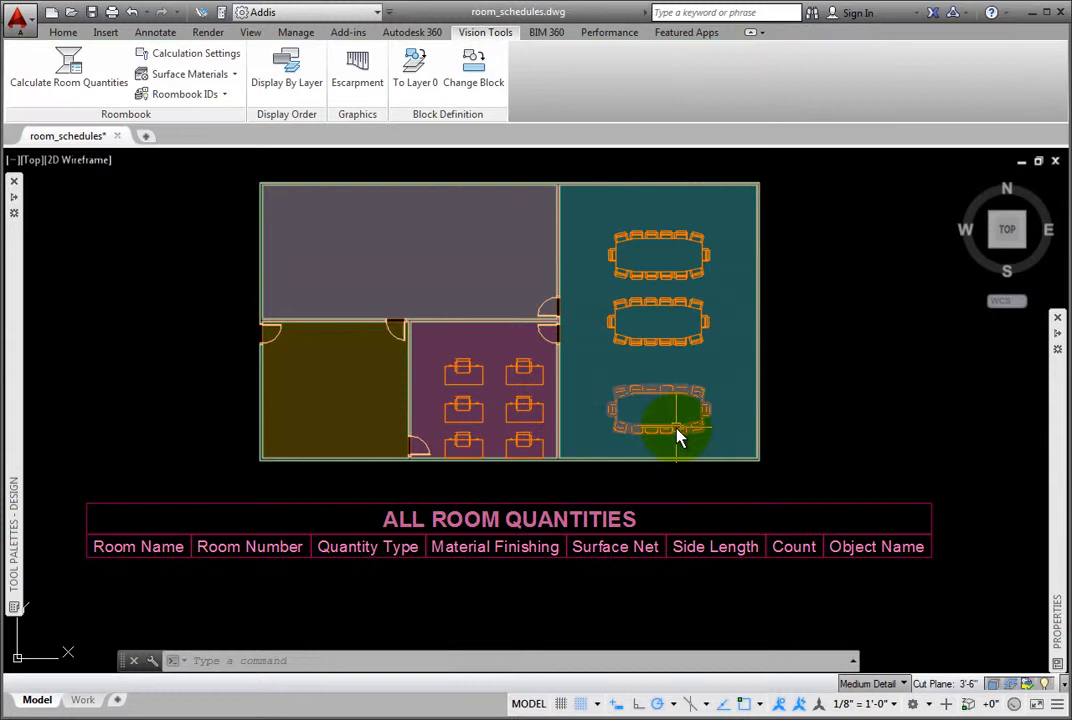
click(675, 432)
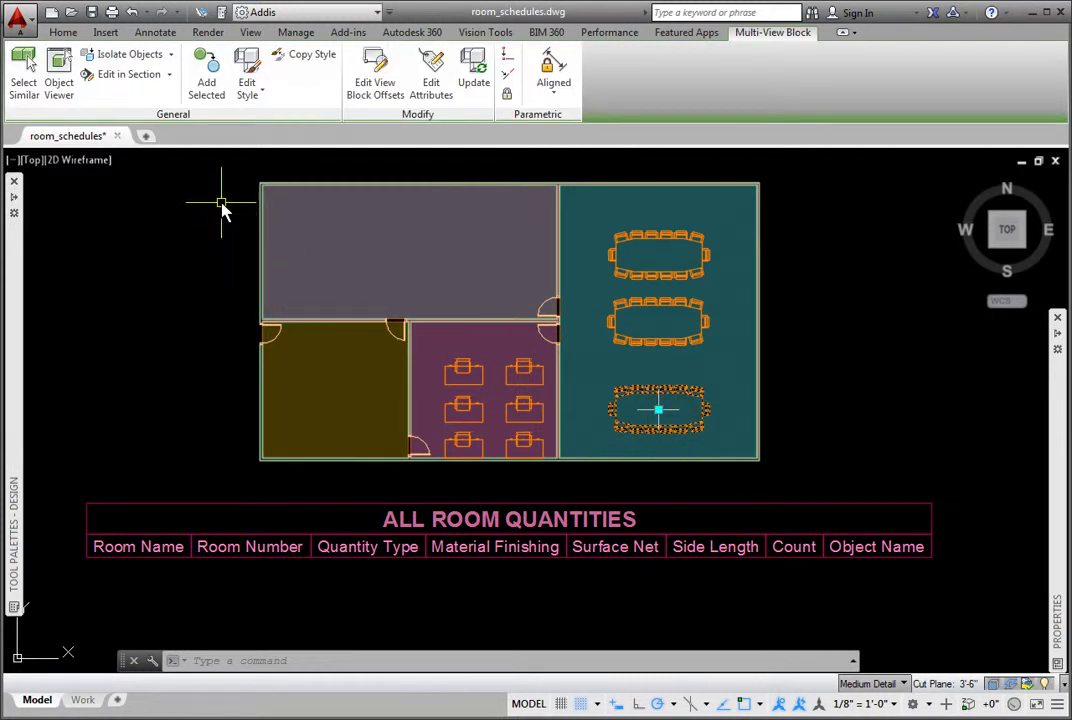
click(249, 96)
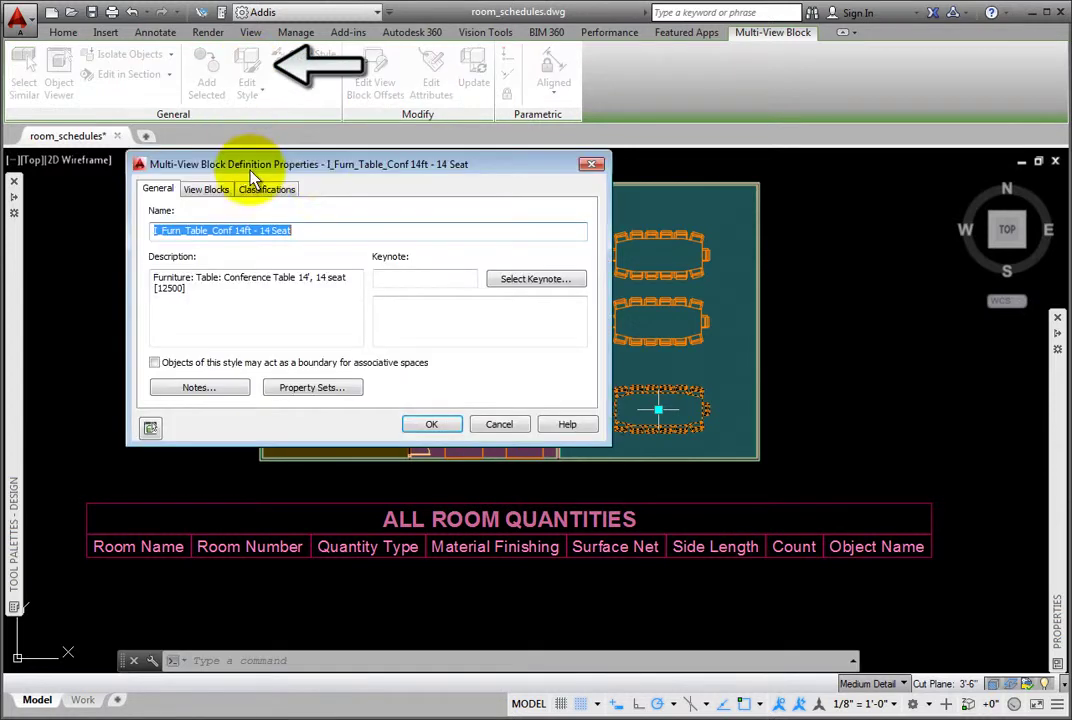
click(293, 194)
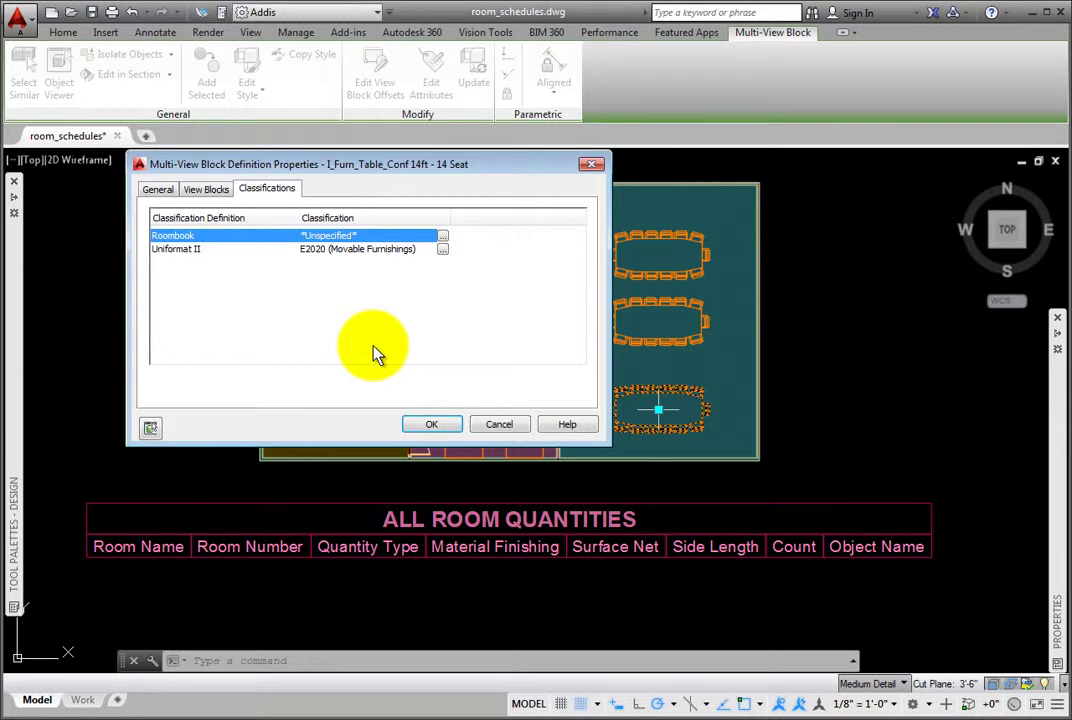
click(492, 425)
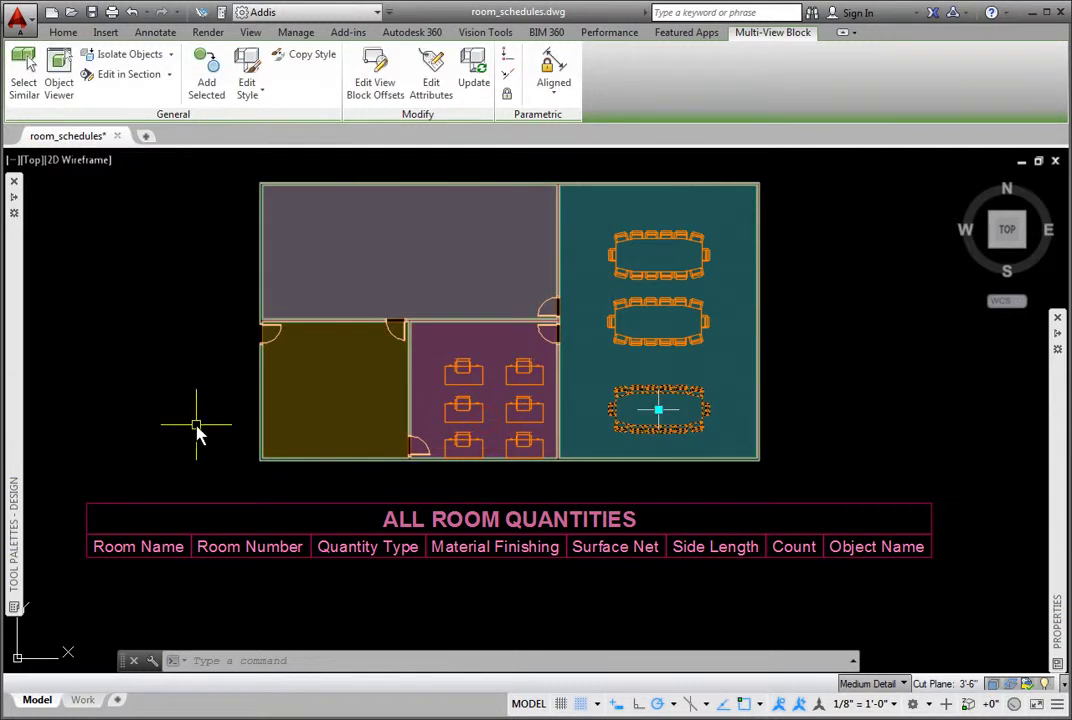
- Run Calculate Room Quantities with Generate Finish IDs, SL, FO and RQ enabled
click(13, 340)
drag(30, 343, 38, 240)
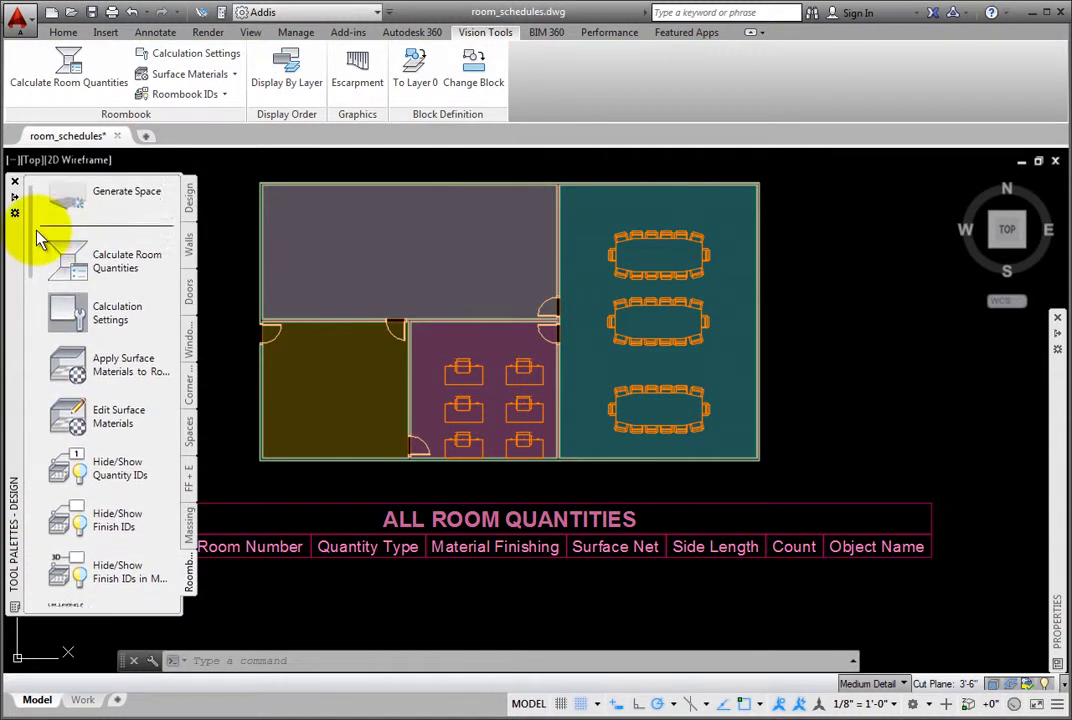
click(84, 266)
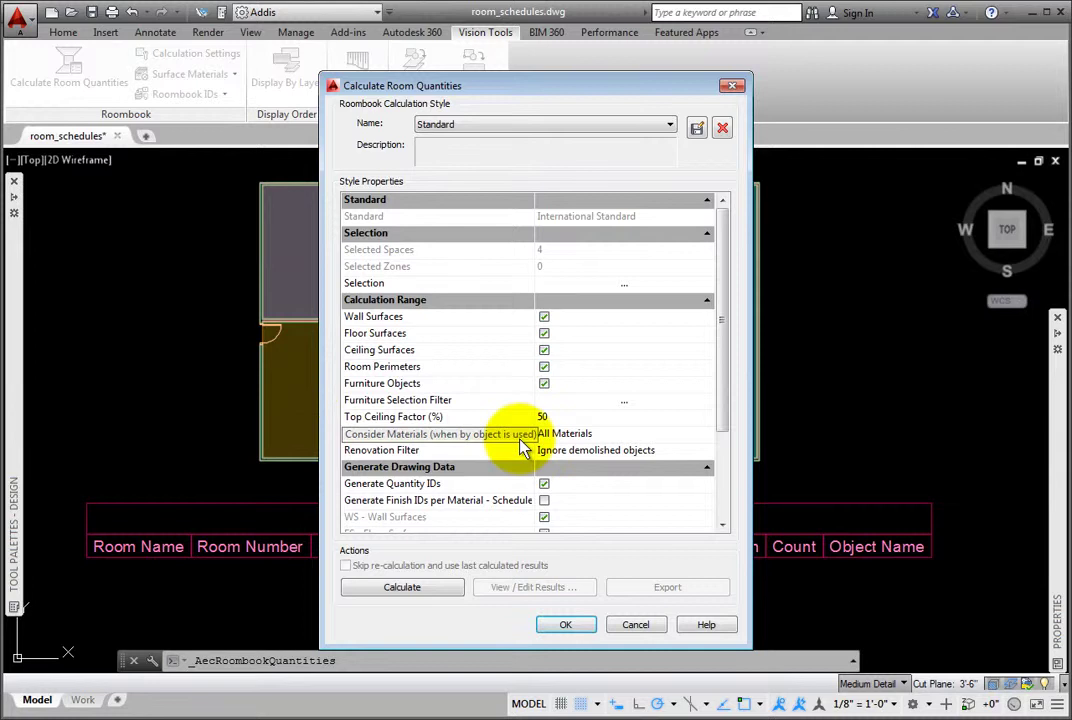
drag(724, 420, 736, 512)
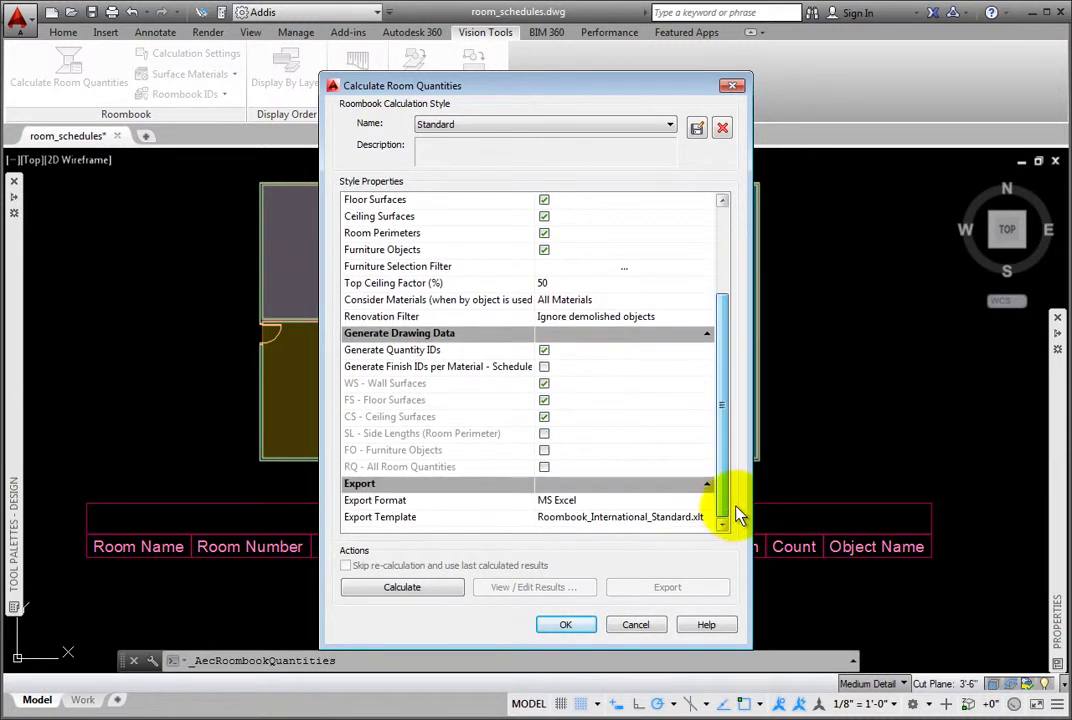
click(544, 366)
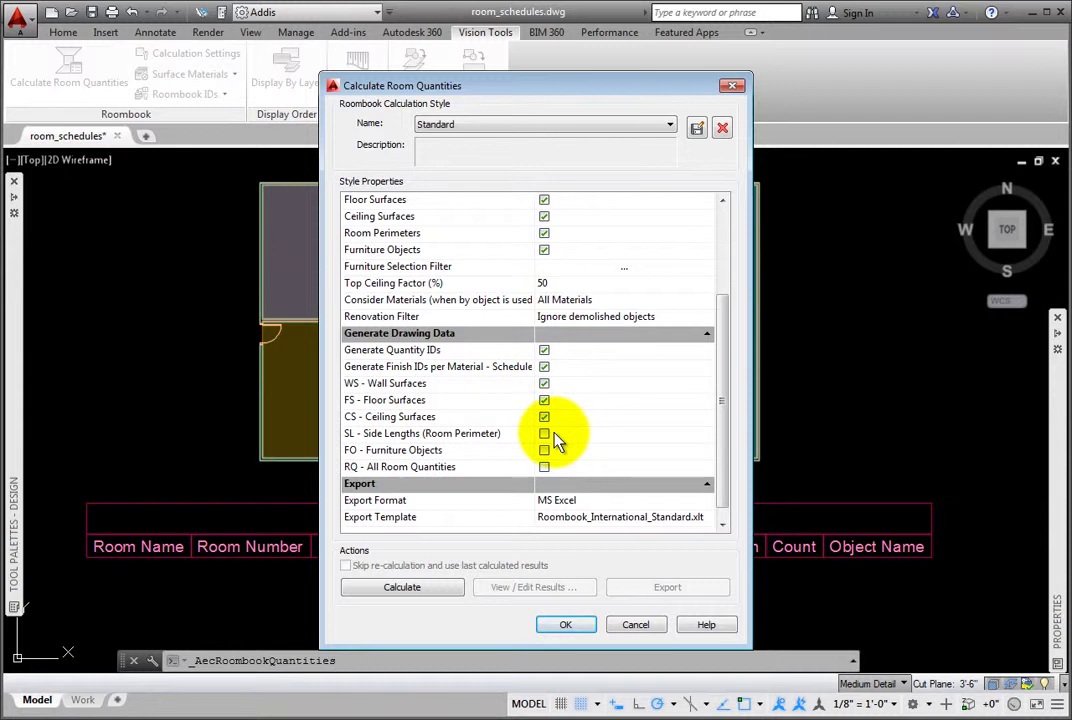
click(544, 433)
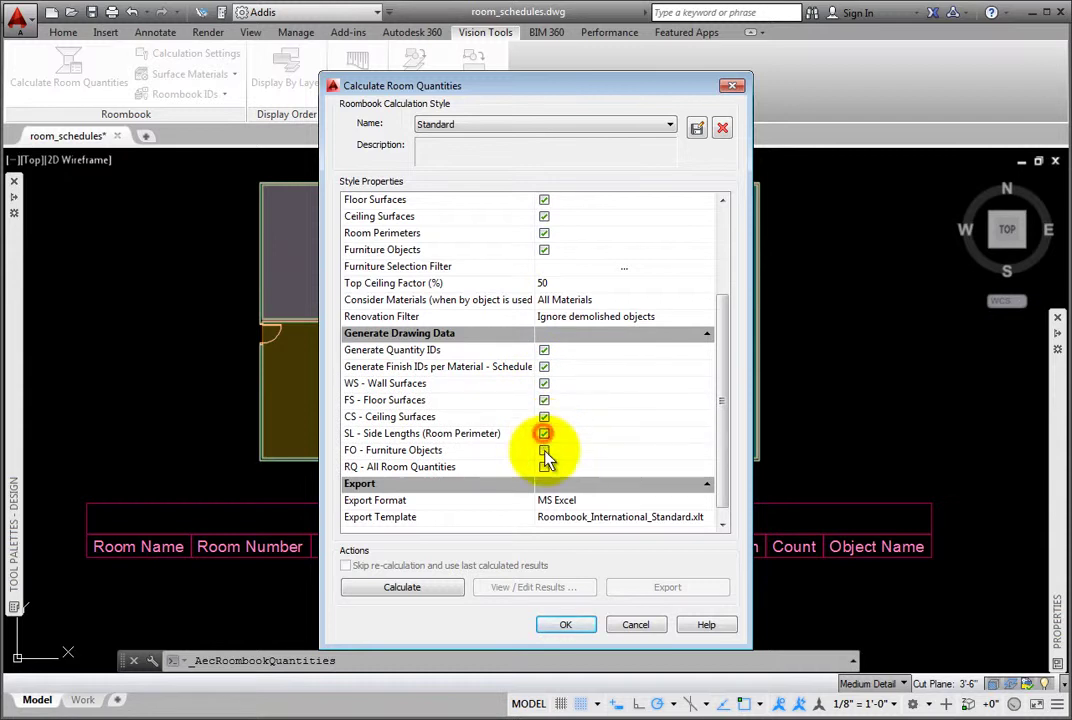
click(544, 450)
click(544, 466)
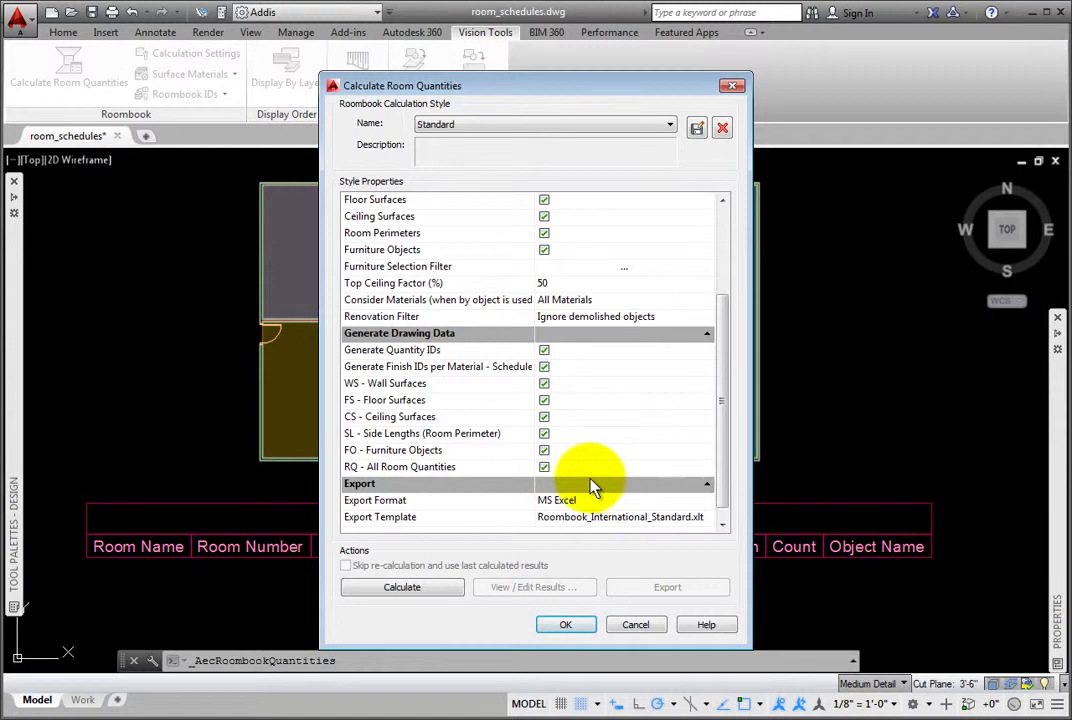
click(420, 588)
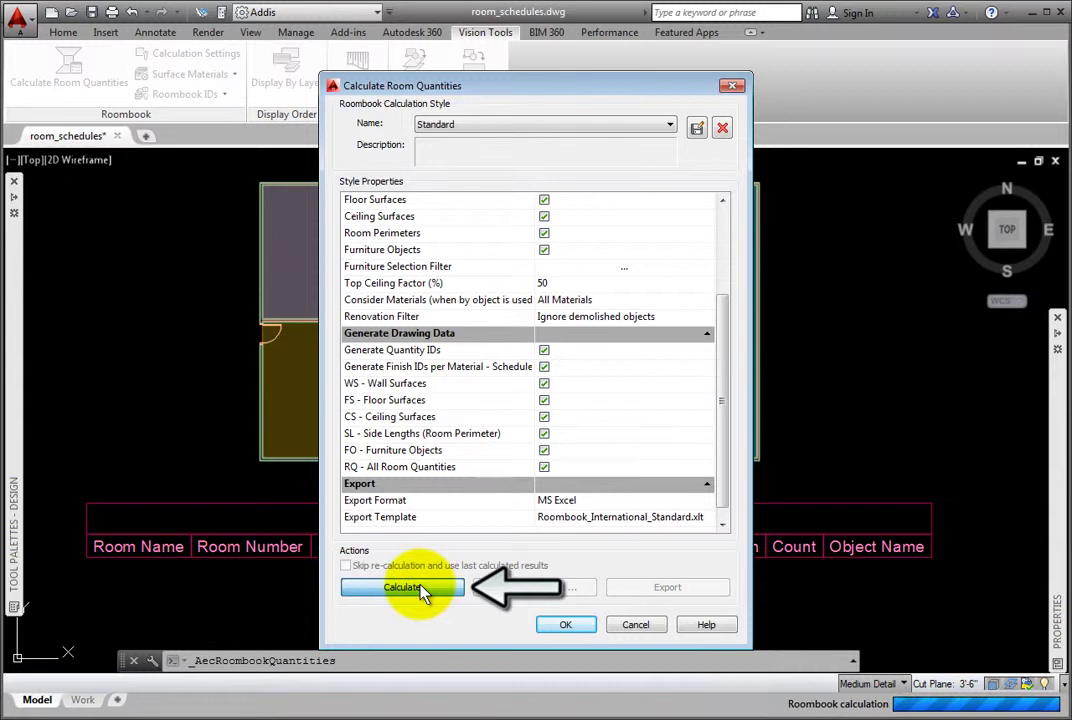
- Accept the calculation results and center the filled table listing rooms 101–104 in view
click(565, 624)
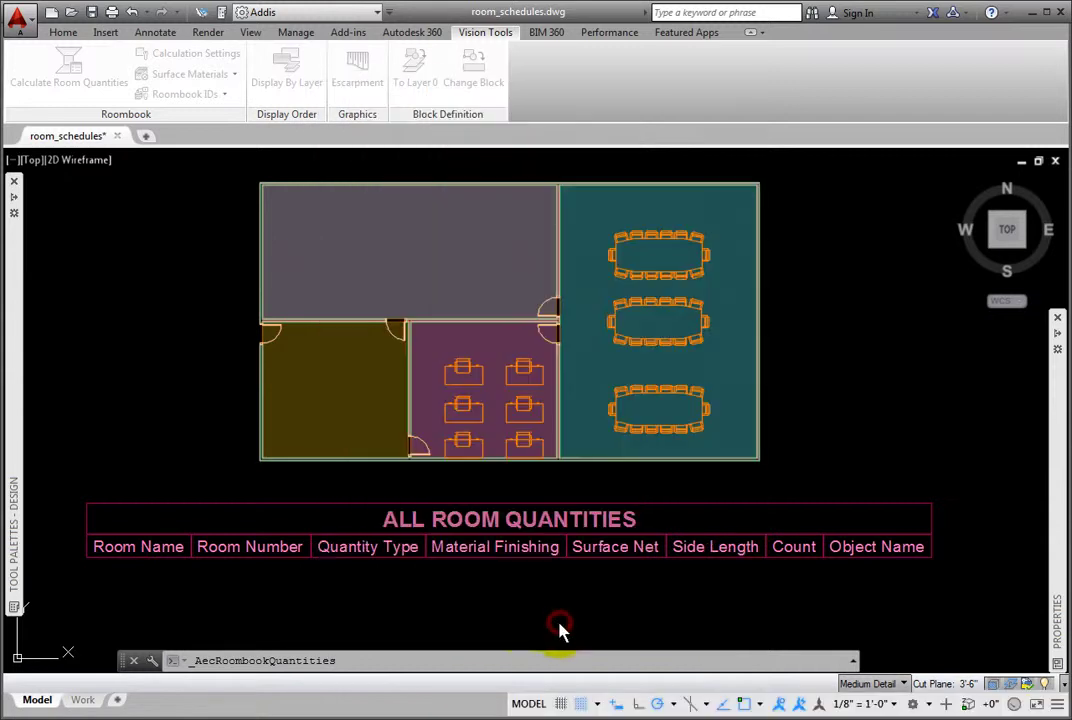
scroll(672, 555, down, 5)
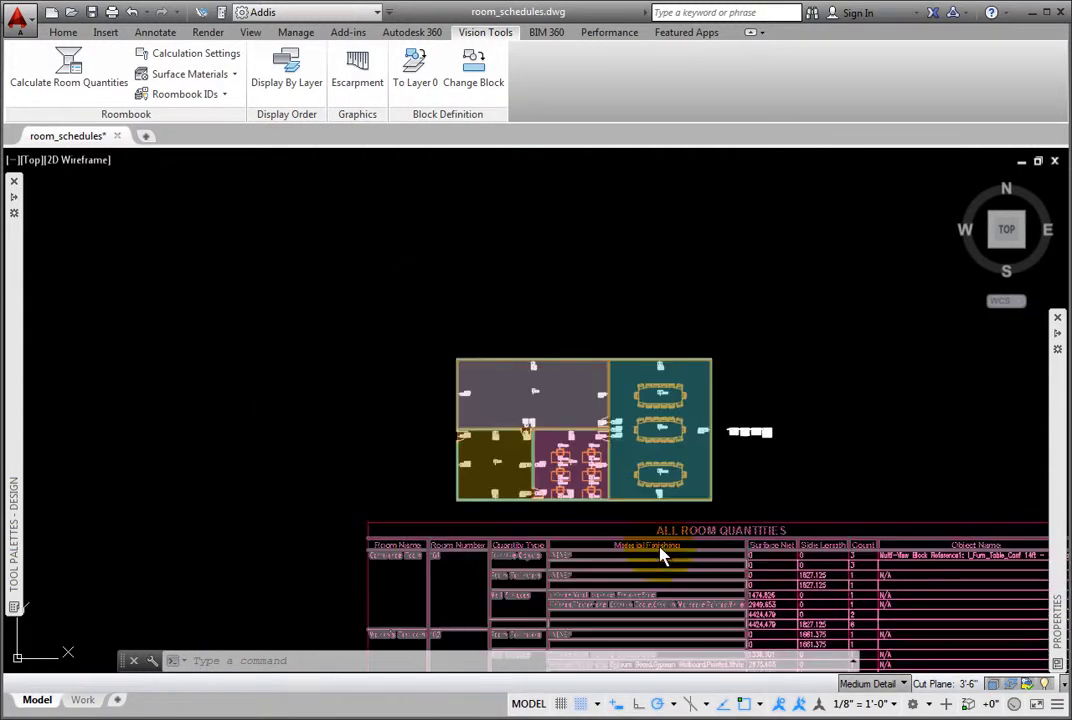
mouse_move(545, 441)
middle_down()
mouse_move(486, 328)
mouse_move(479, 335)
middle_up()
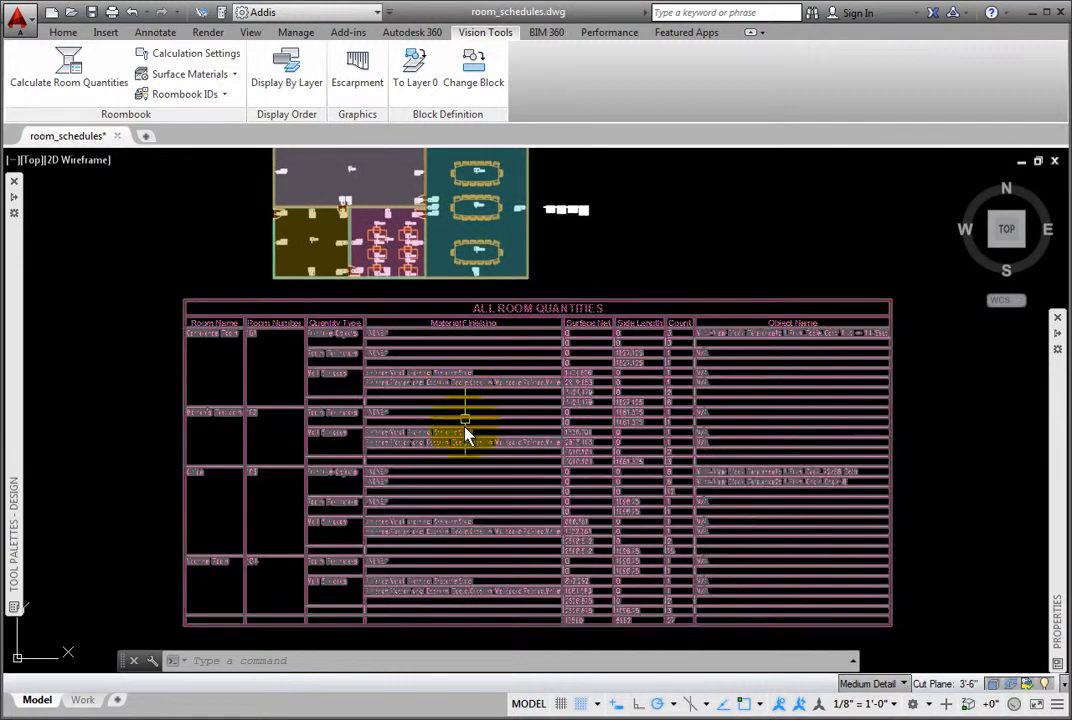
scroll(465, 448, up, 2)
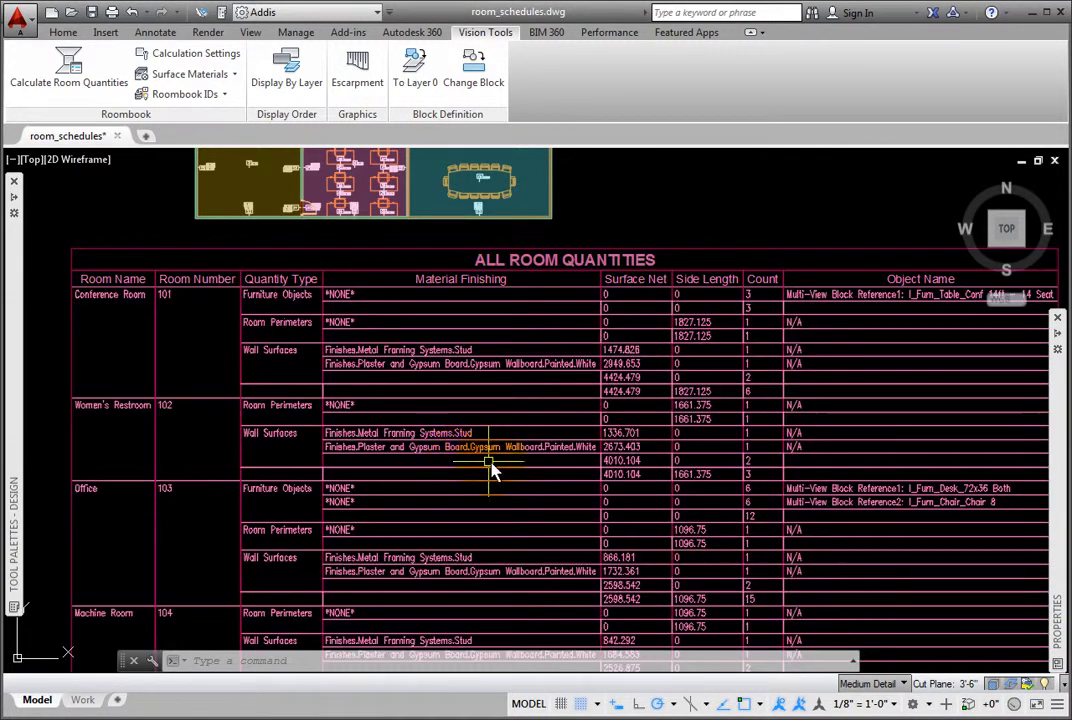
- Apply the Roombook Bath Room surface material style to the top-left room space
middle_drag(303, 295, 368, 482)
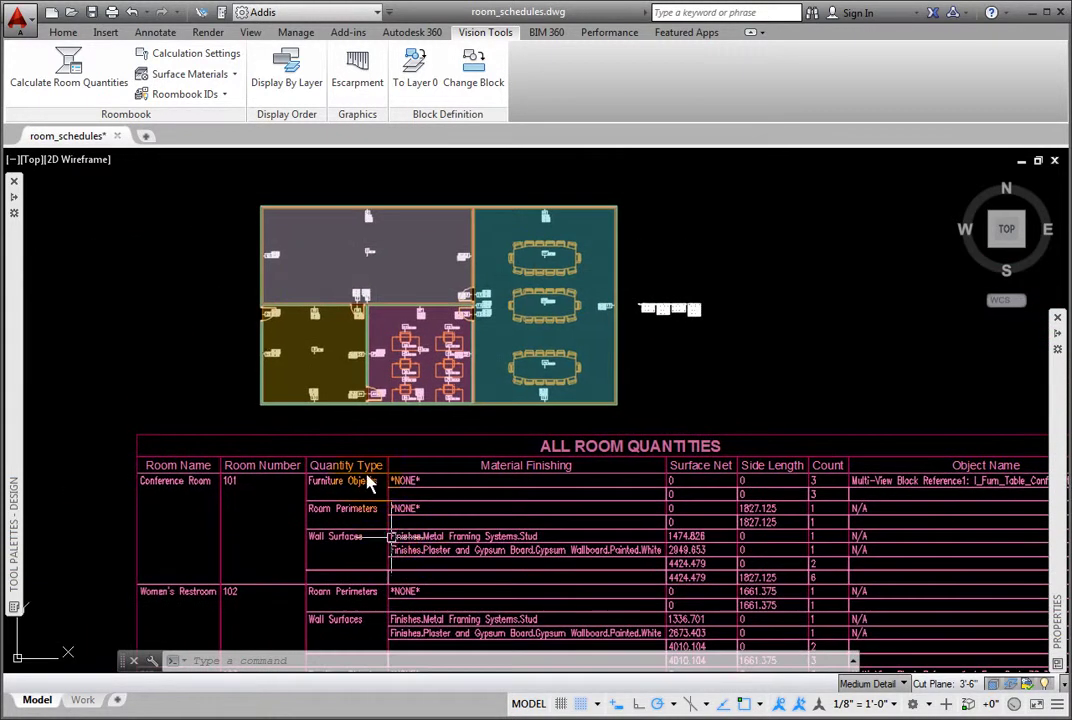
scroll(239, 306, up, 1)
mouse_move(15, 335)
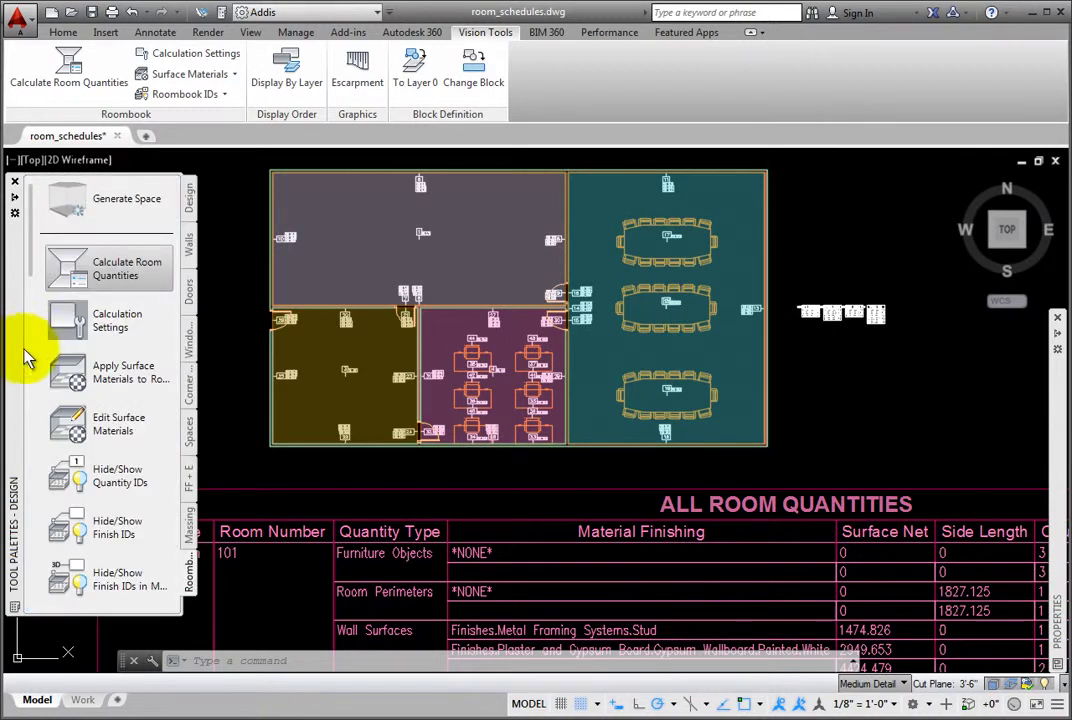
drag(34, 275, 52, 478)
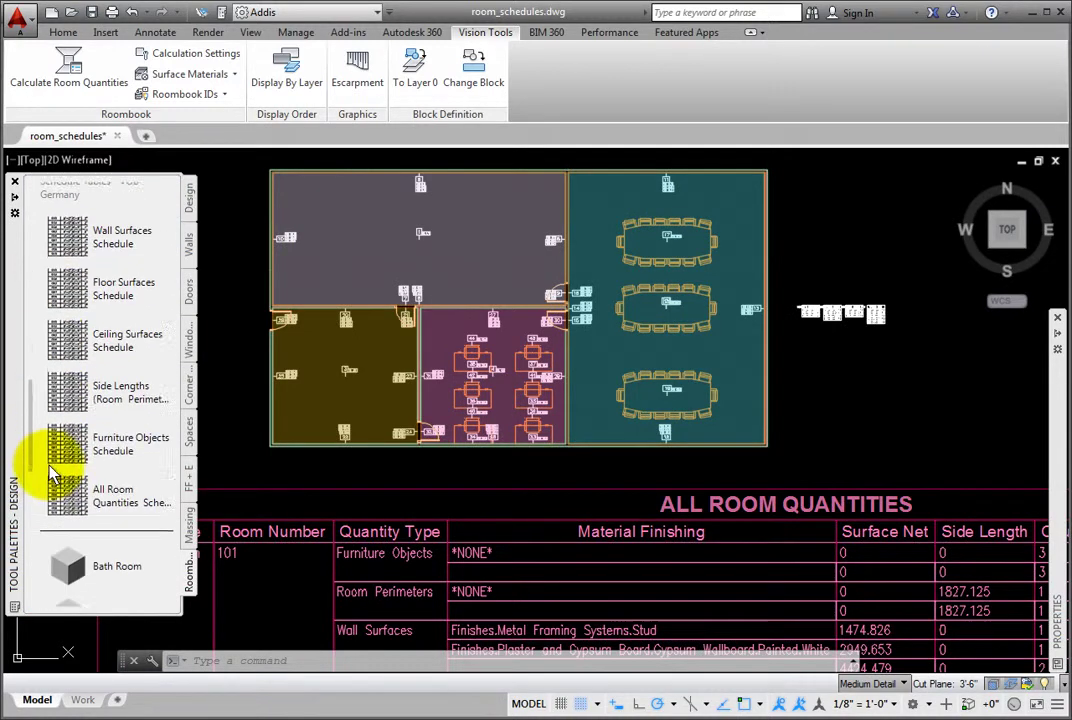
scroll(52, 478, down, 3)
click(53, 447)
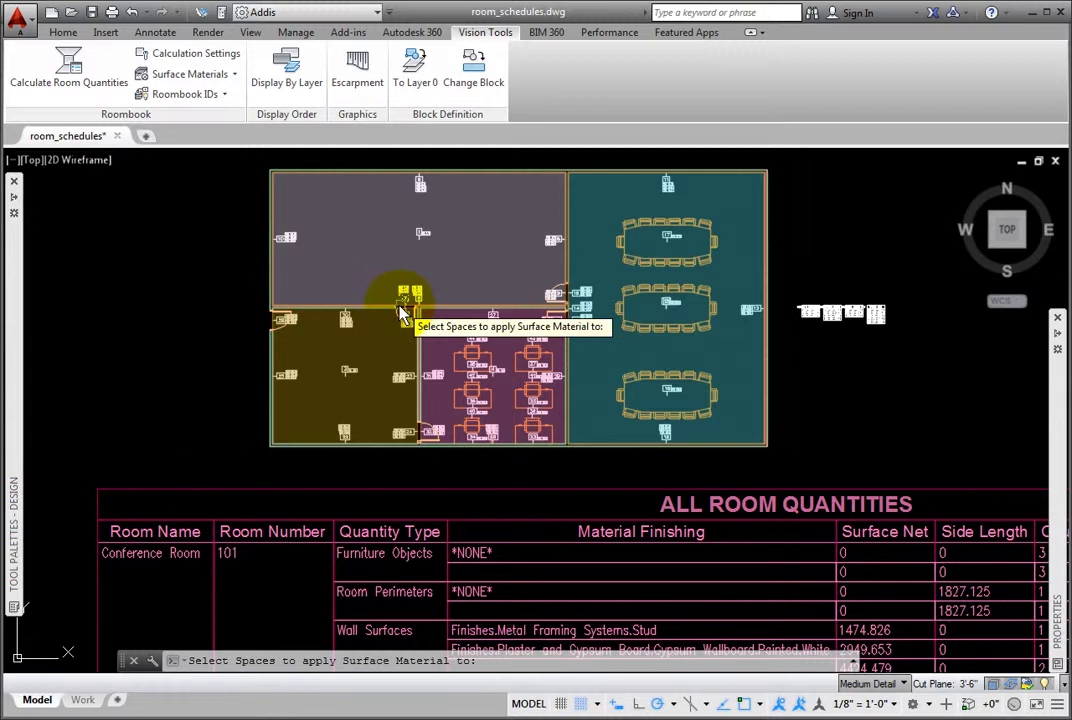
scroll(398, 313, up, 2)
click(416, 308)
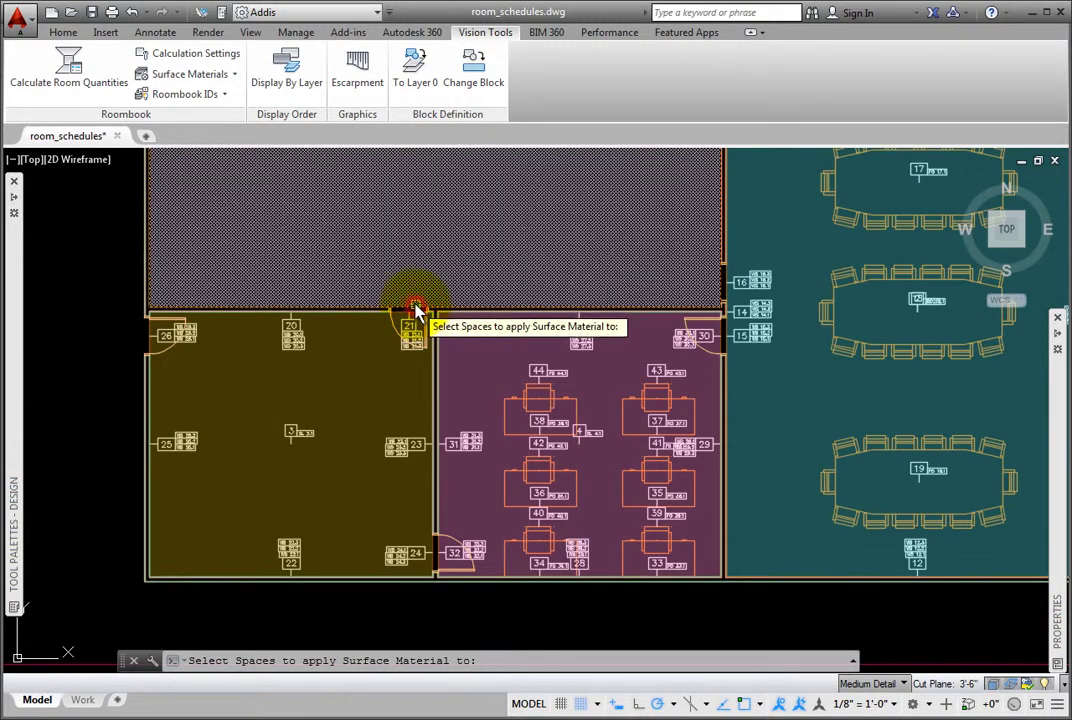
key(Return)
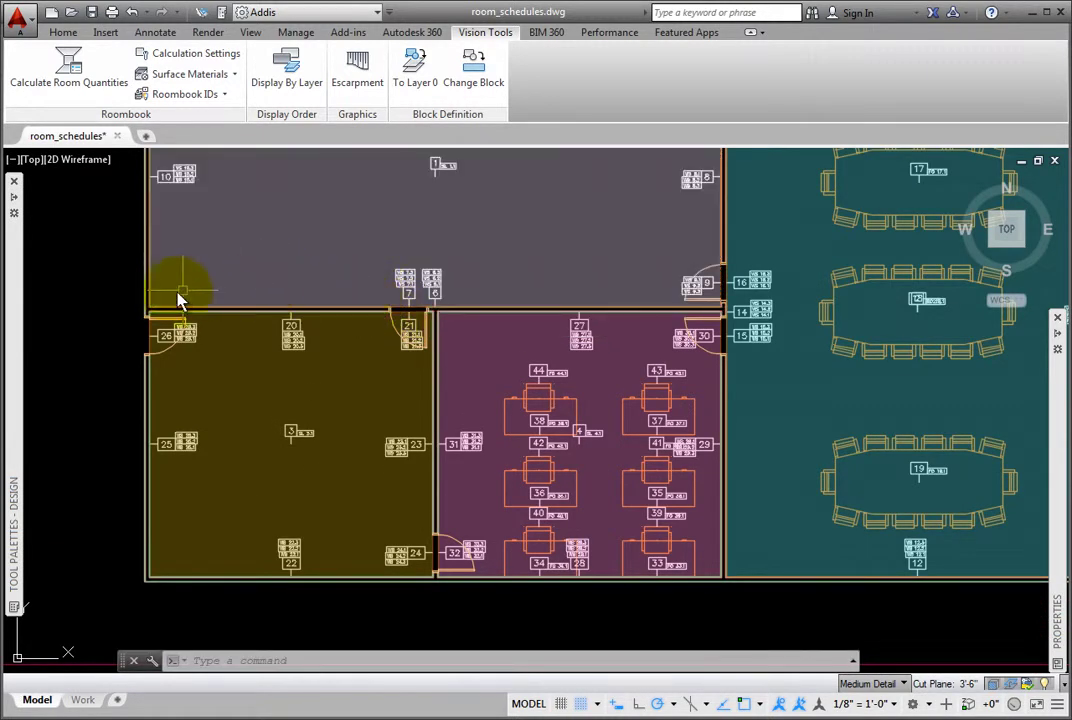
- Rerun Calculate Room Quantities for the four spaces and accept the results
mouse_move(19, 295)
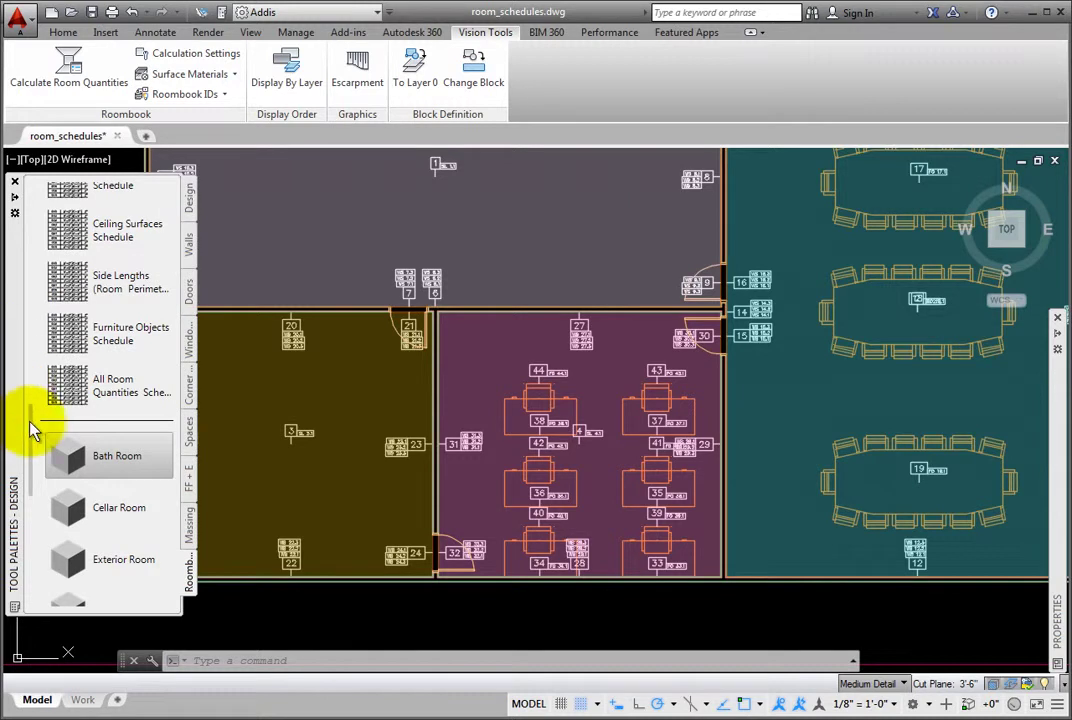
drag(30, 428, 52, 222)
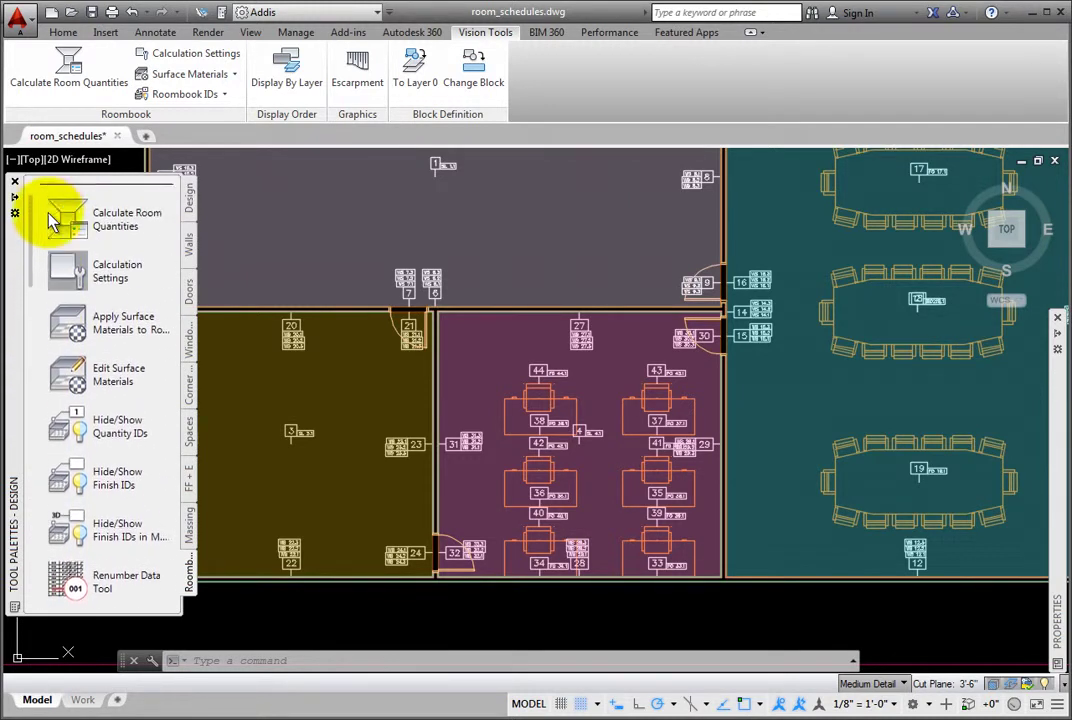
click(70, 225)
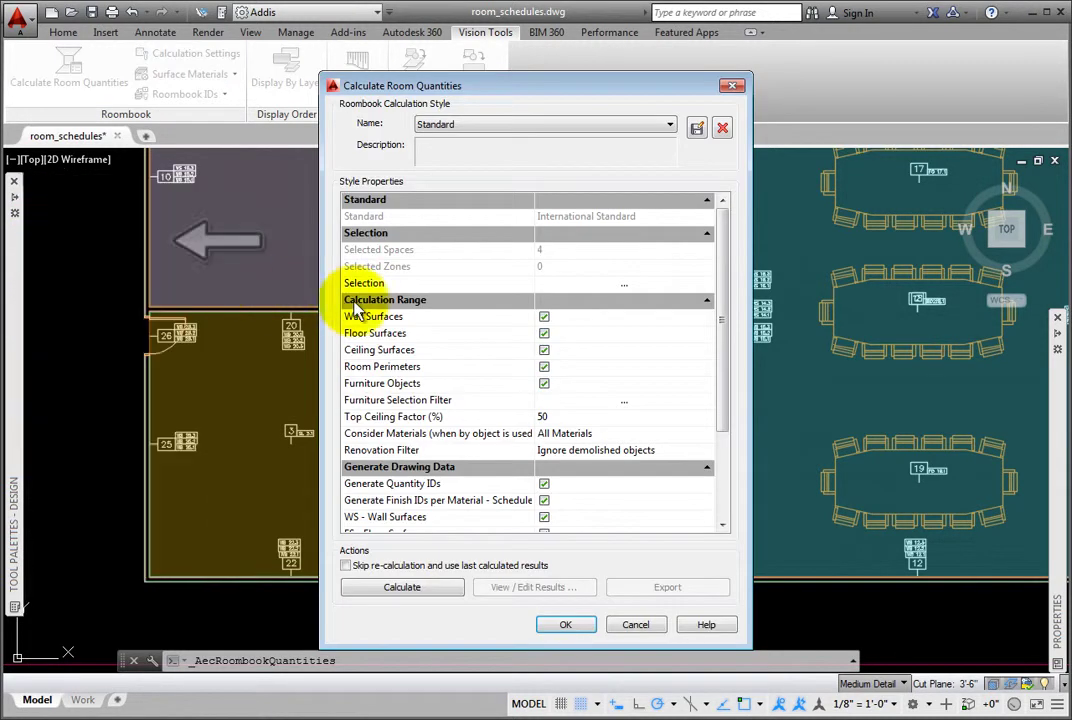
click(405, 590)
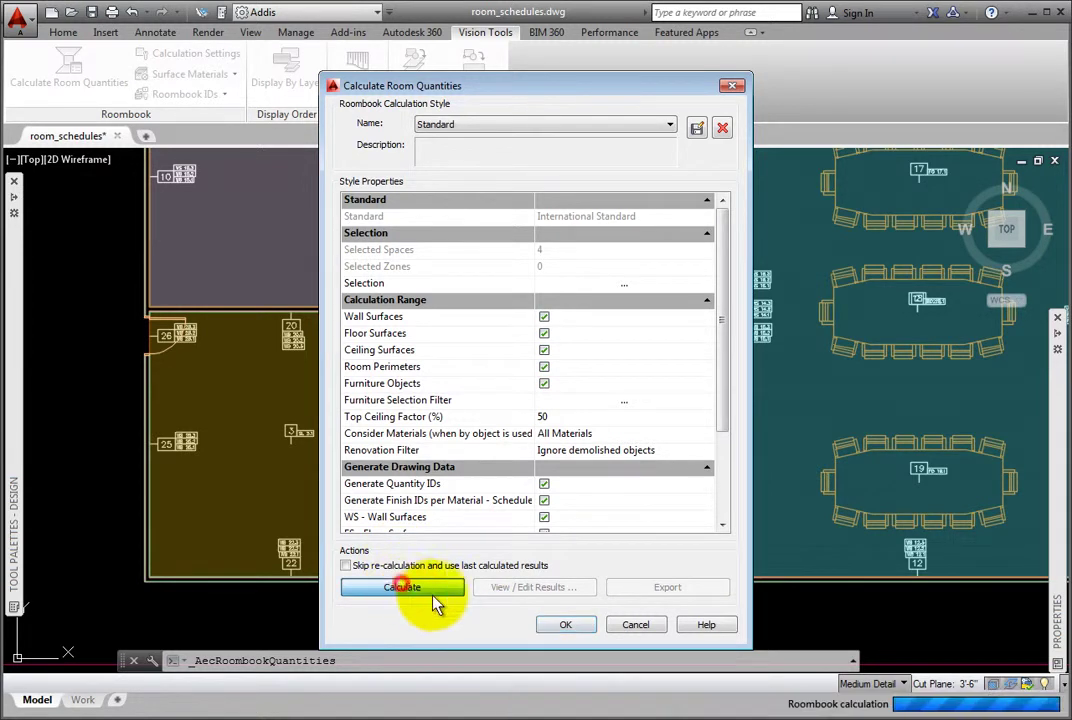
click(568, 625)
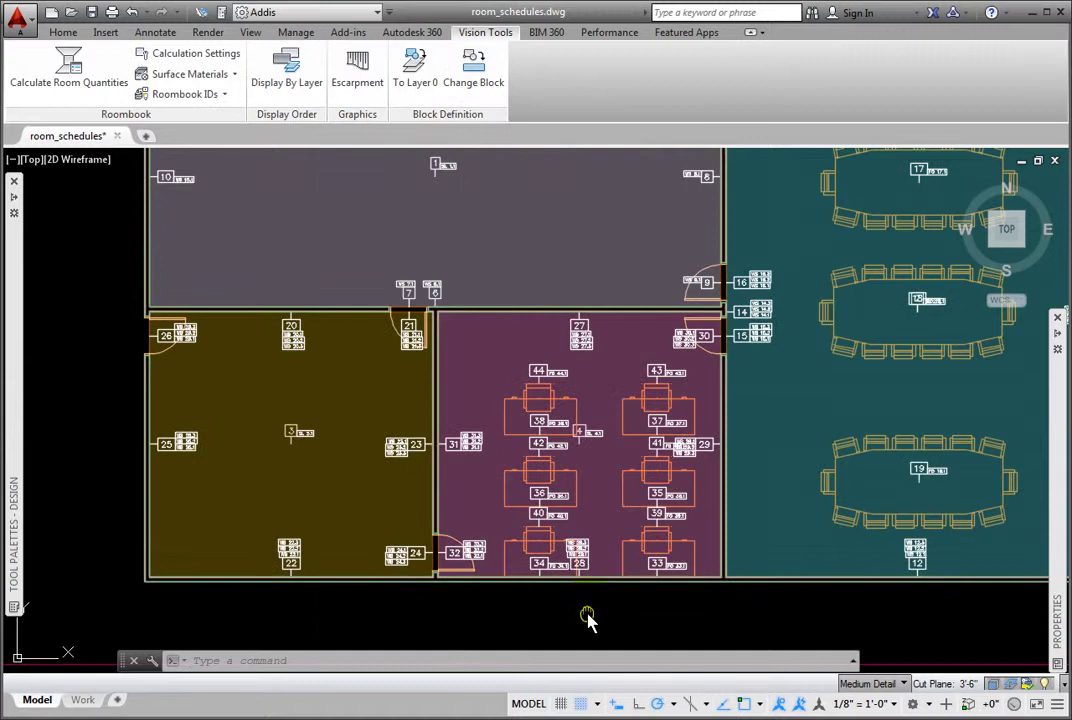
- Pan down and zoom out to show the refreshed schedule with Women's Restroom 102's marble finishes
mouse_move(587, 618)
middle_down()
mouse_move(574, 378)
mouse_move(596, 148)
mouse_move(546, 12)
middle_up()
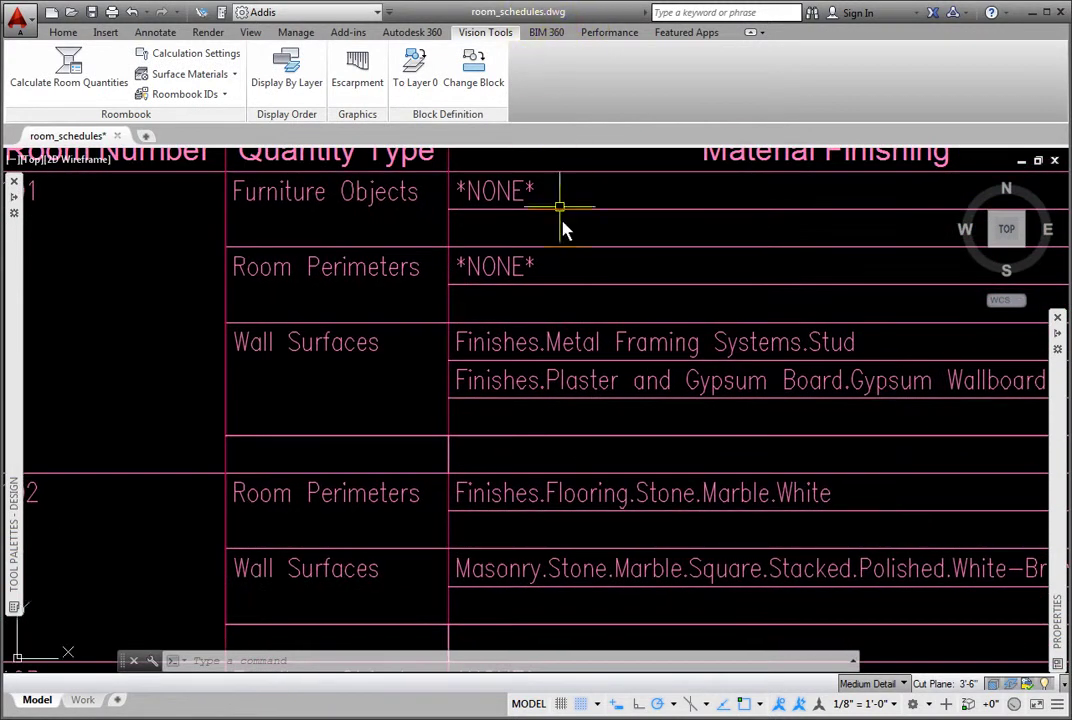
scroll(562, 230, down, 1)
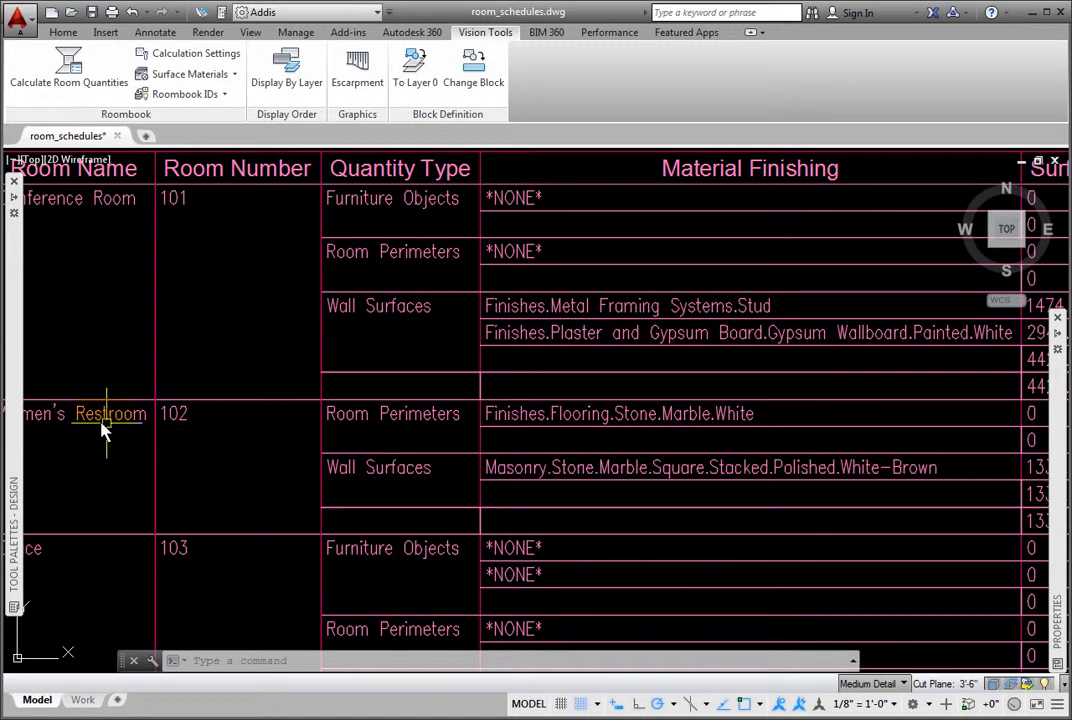
- Open Edit Surface Materials, choose the Bath Room style, and select its Wall Surfaces Materials value
mouse_move(17, 388)
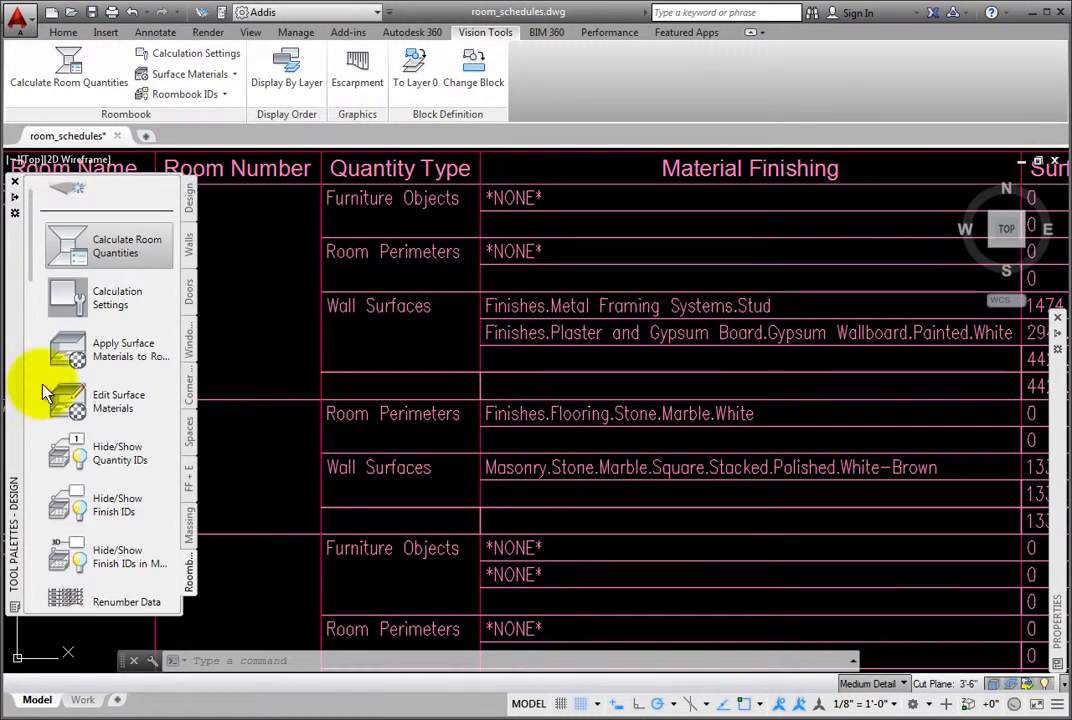
click(95, 401)
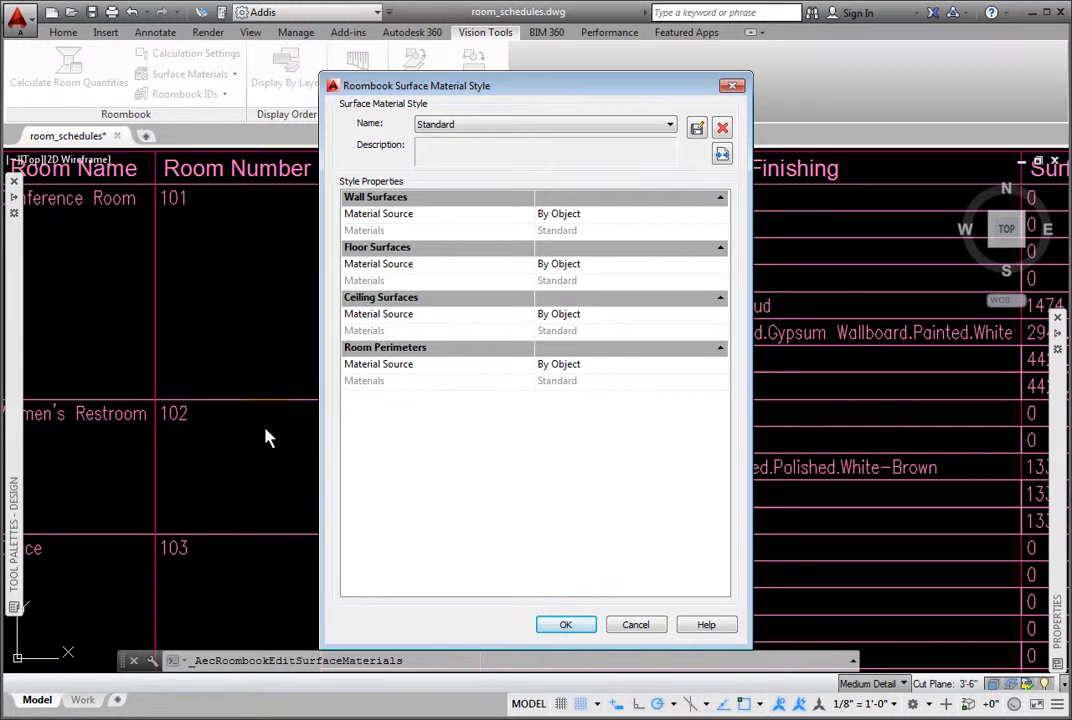
click(616, 127)
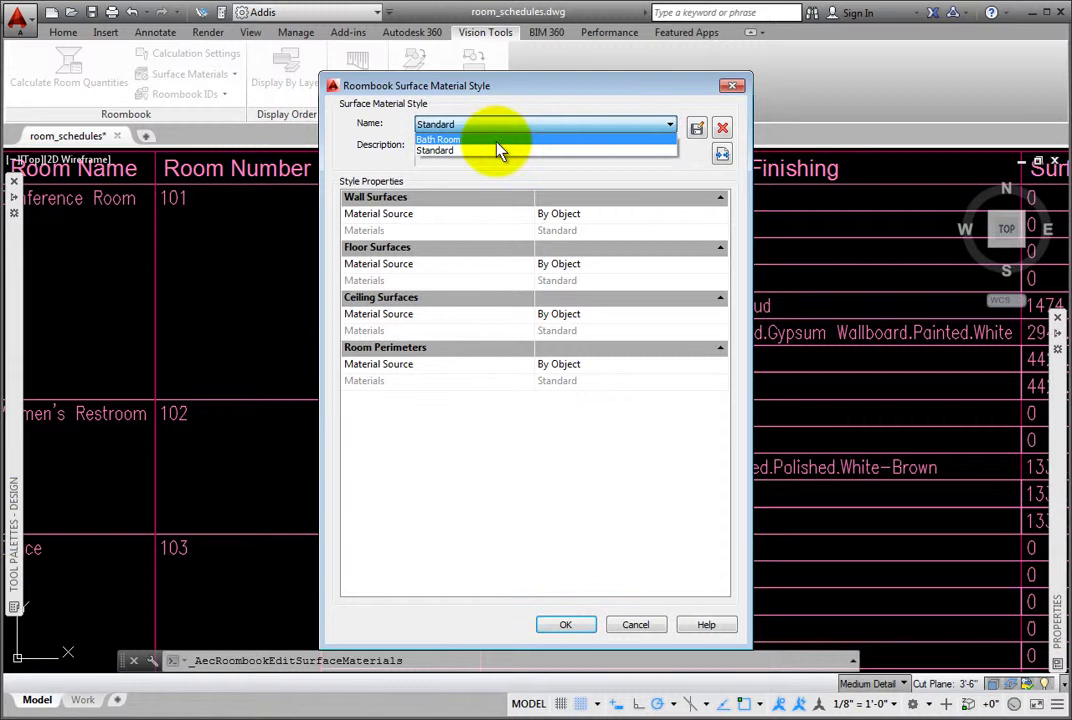
click(461, 139)
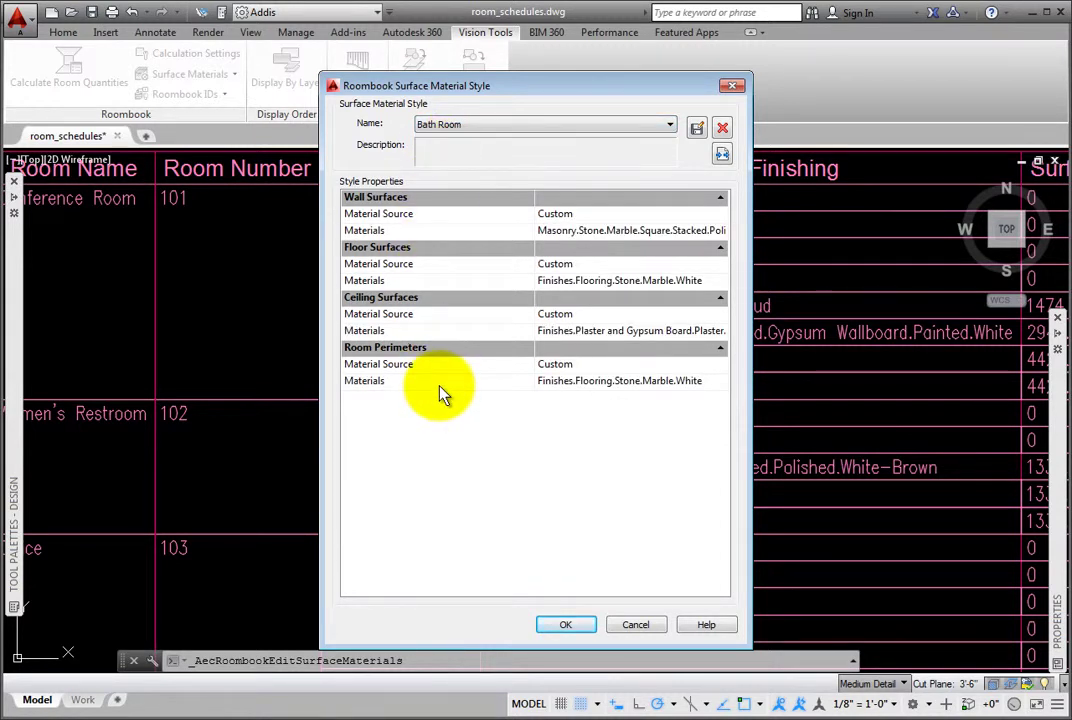
click(722, 234)
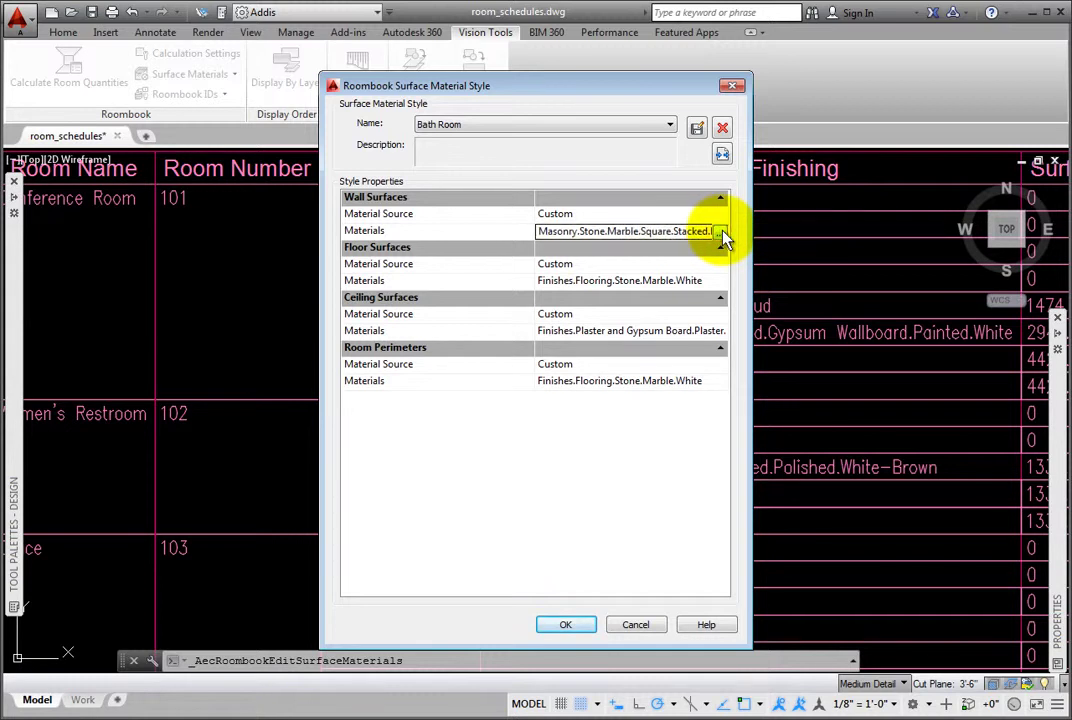
- Replace the Bath Room wall material Masonry.Stone.Marble with Plaster and Gypsum Board and save the style
click(723, 233)
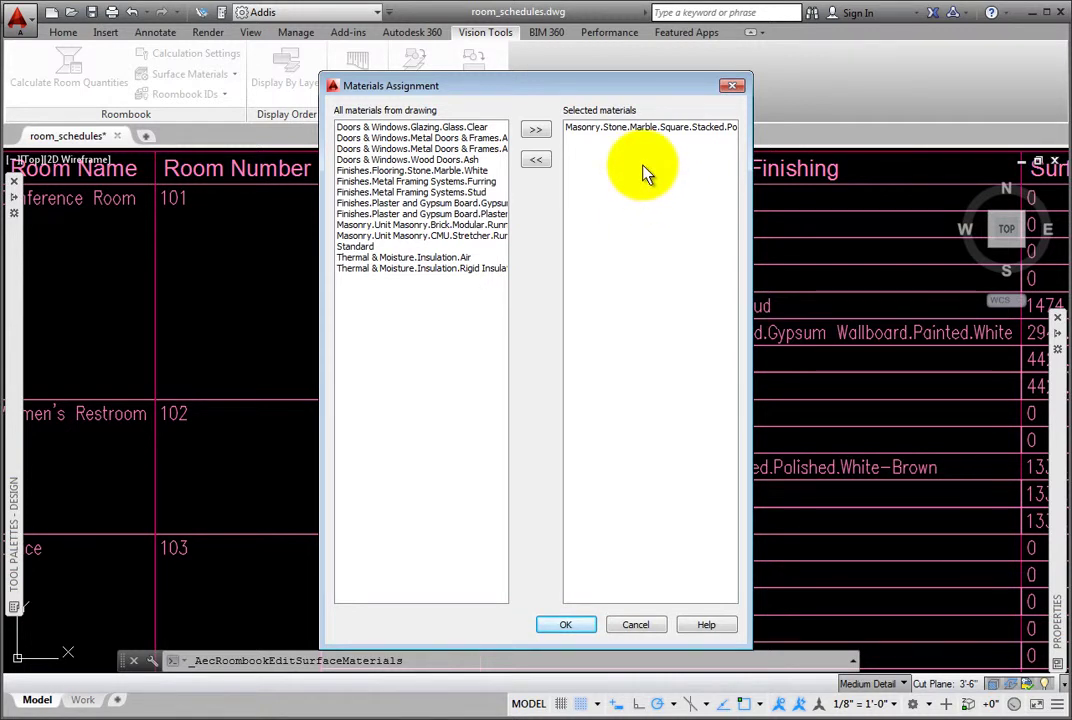
click(610, 137)
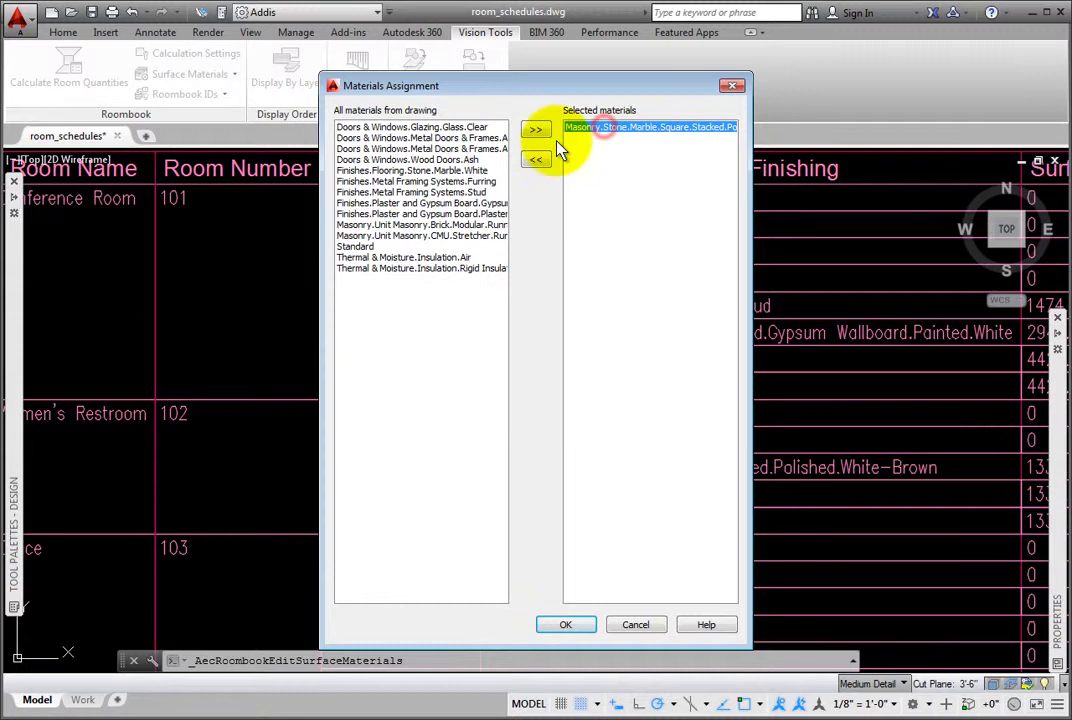
click(535, 159)
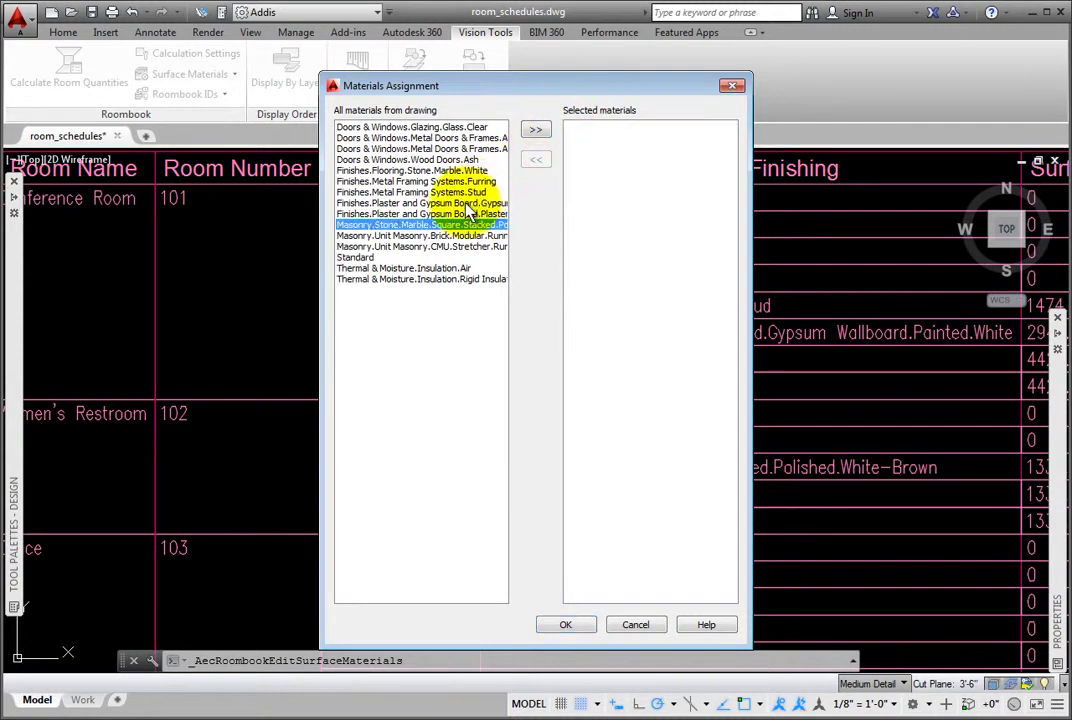
click(466, 204)
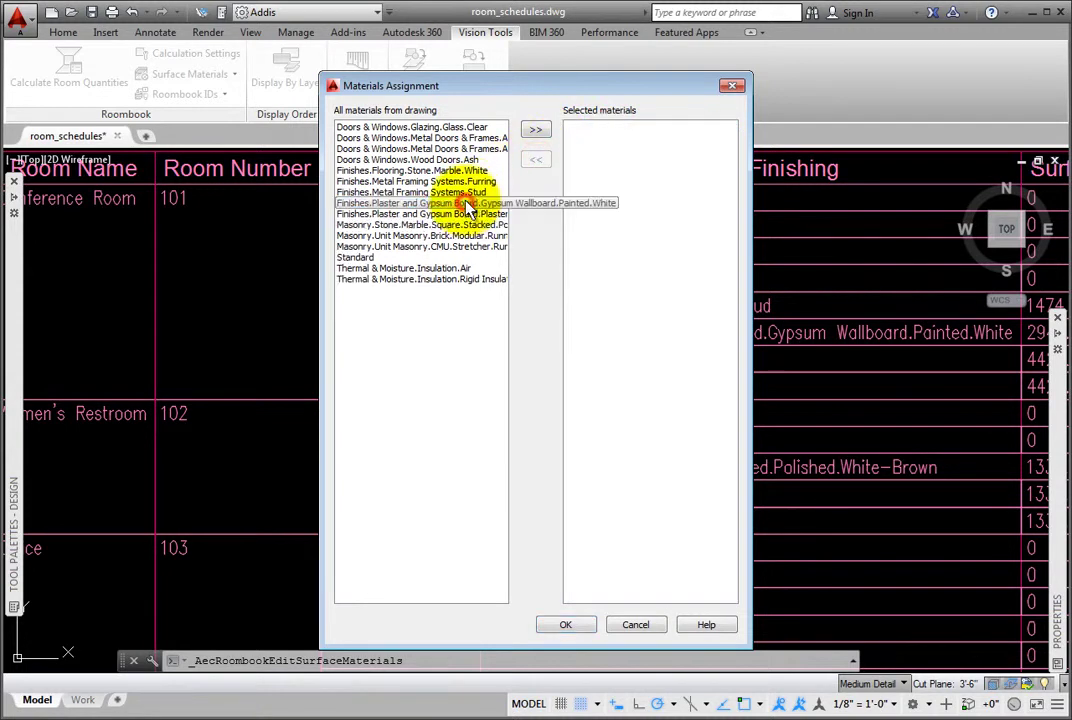
click(535, 130)
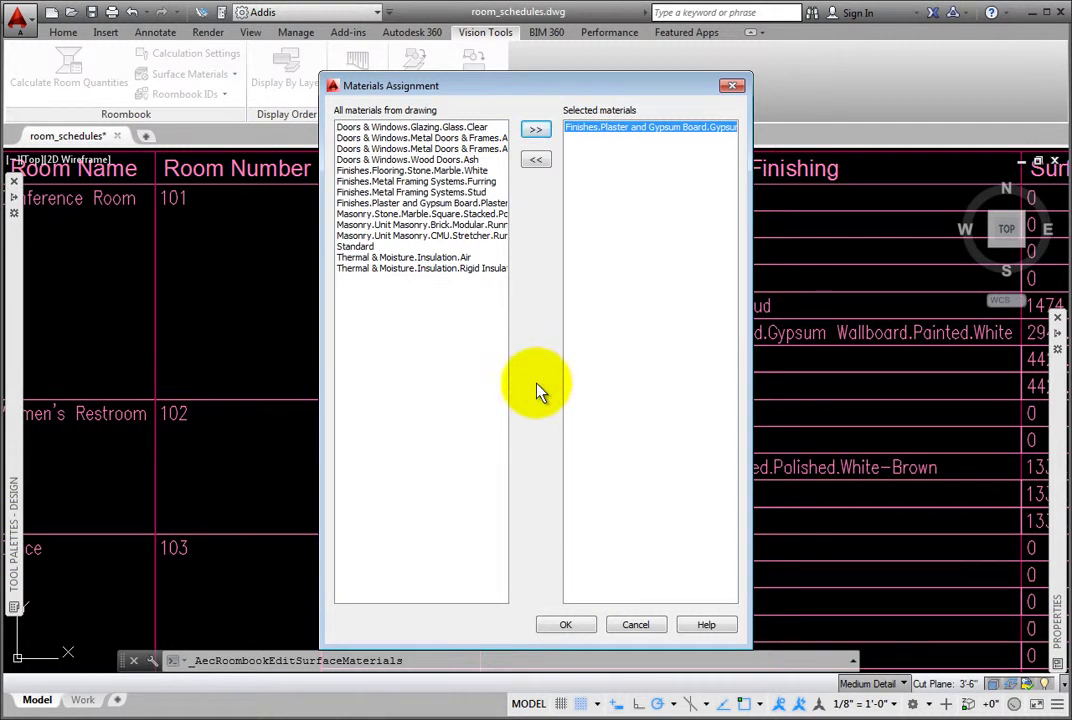
click(568, 625)
click(572, 630)
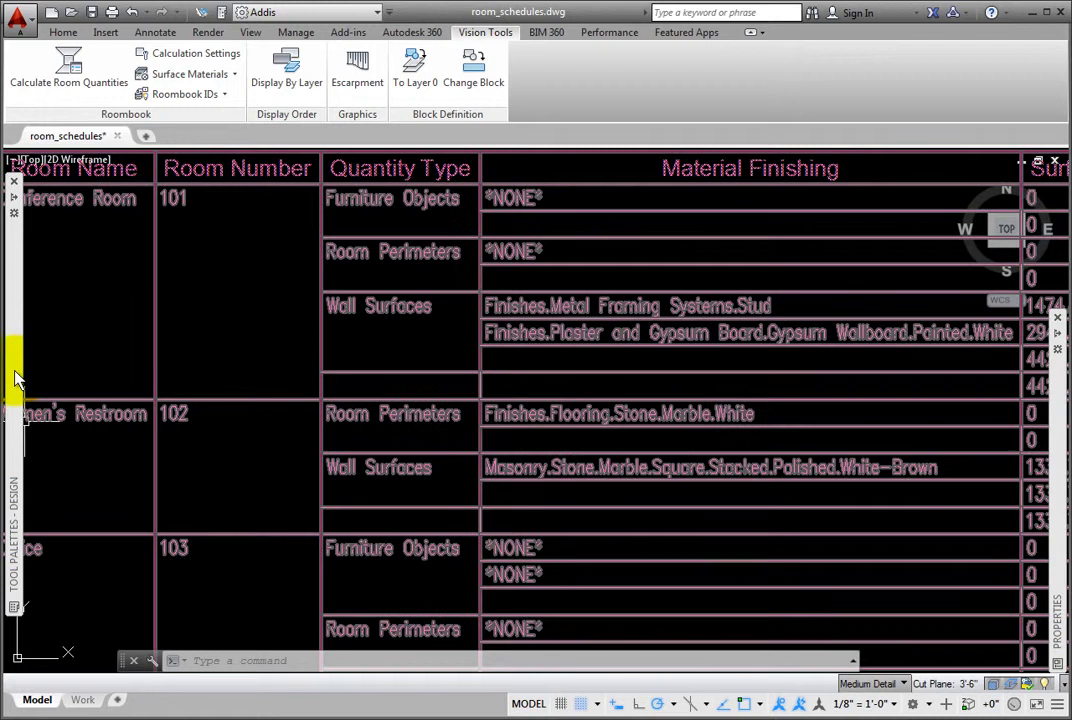
- Recalculate room quantities for the 4 selected spaces under the Standard style so the Women's Restroom walls show painted gypsum board
mouse_move(17, 377)
click(56, 240)
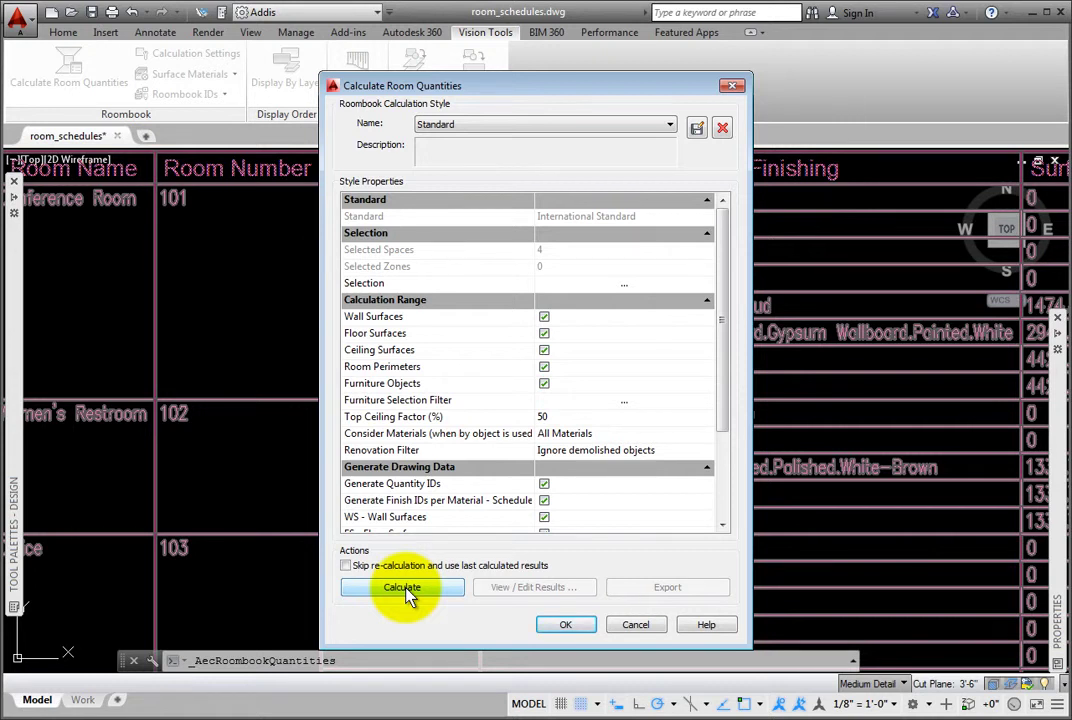
click(407, 590)
click(560, 628)
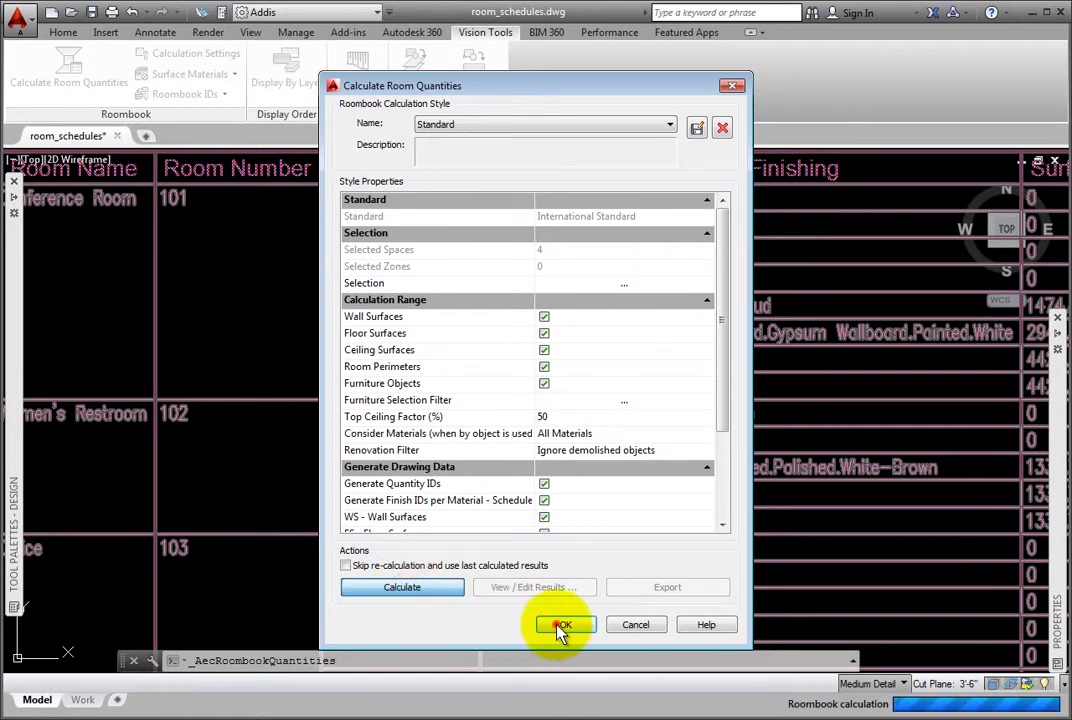